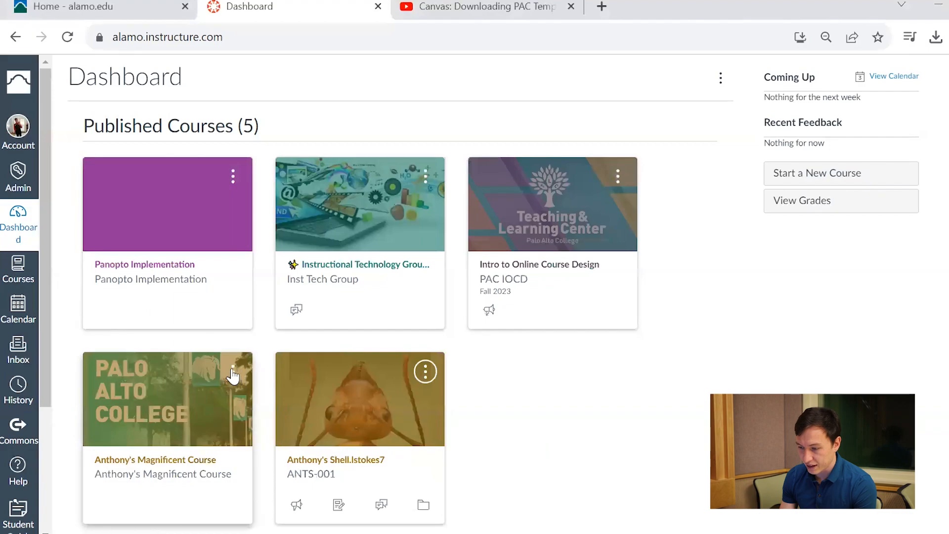
- Move the Magnificent Course card to the top of the dashboard's published courses
left_click(233, 374)
left_click(250, 167)
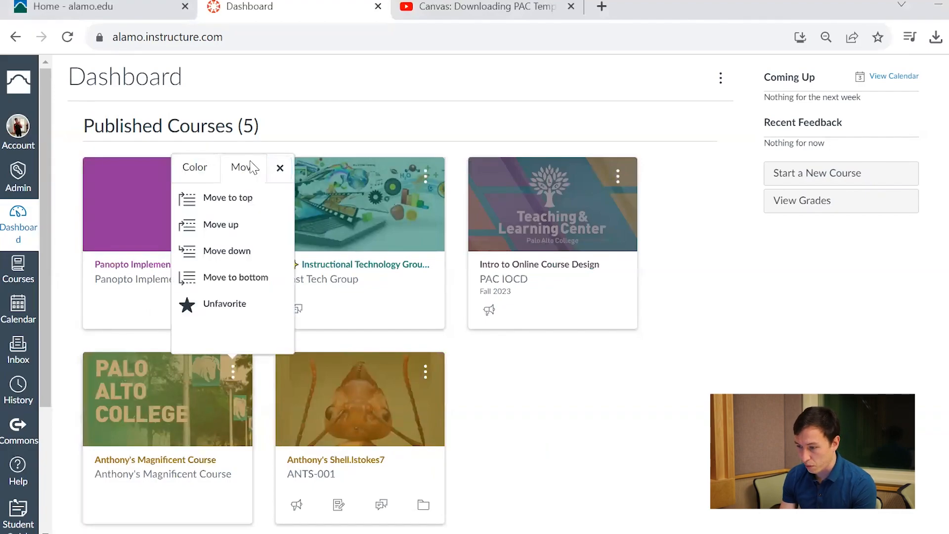
left_click(250, 202)
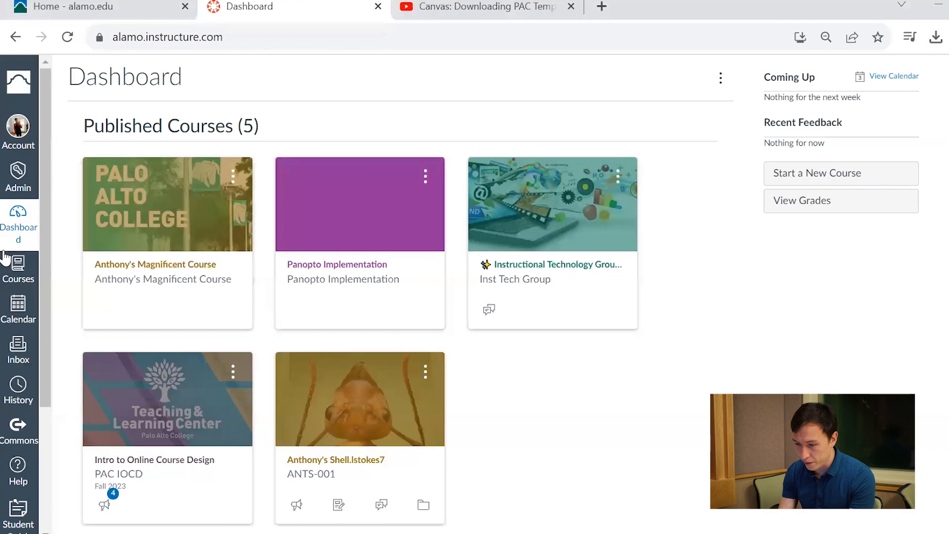
- Open the list of all courses and review the current courses and past enrollments
left_click(18, 269)
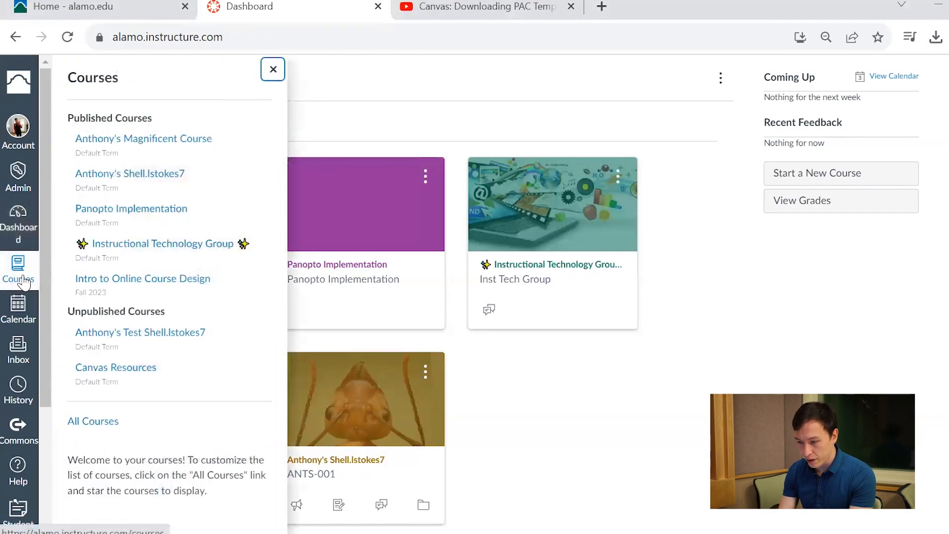
left_click(117, 425)
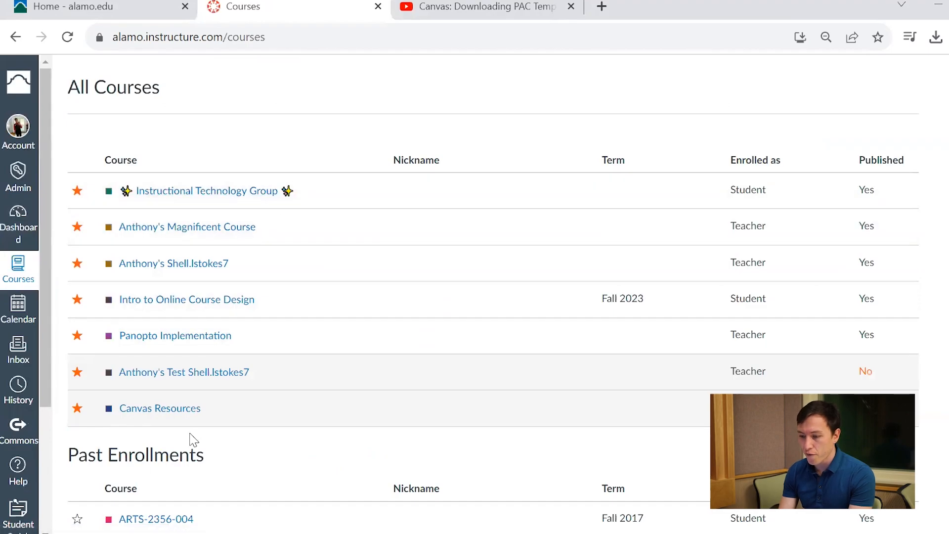
scroll(244, 339, "down", 9)
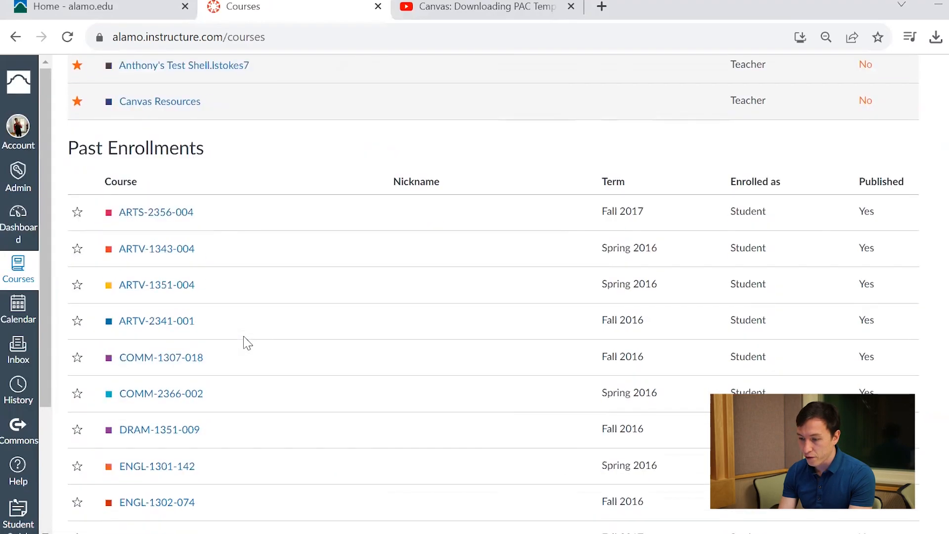
scroll(248, 343, "down", 6)
scroll(247, 343, "up", 13)
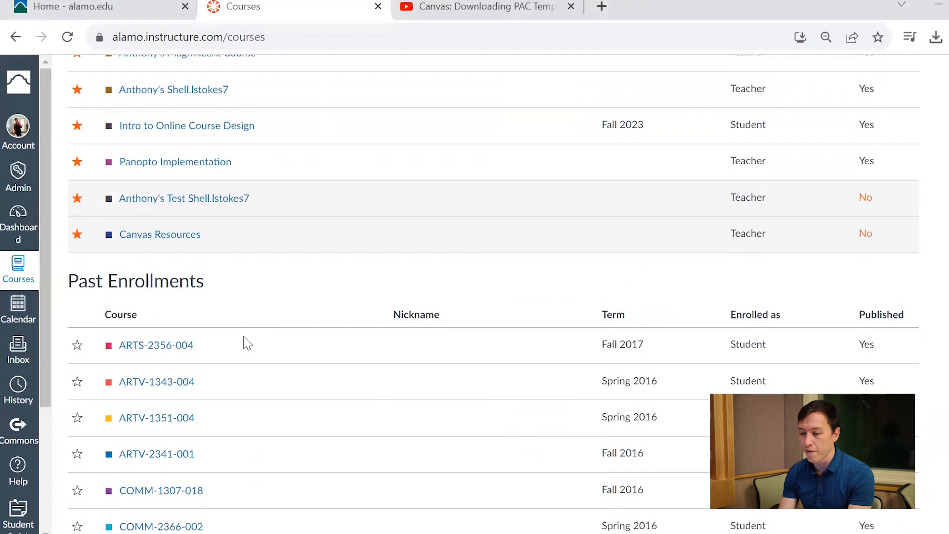
scroll(247, 343, "up", 2)
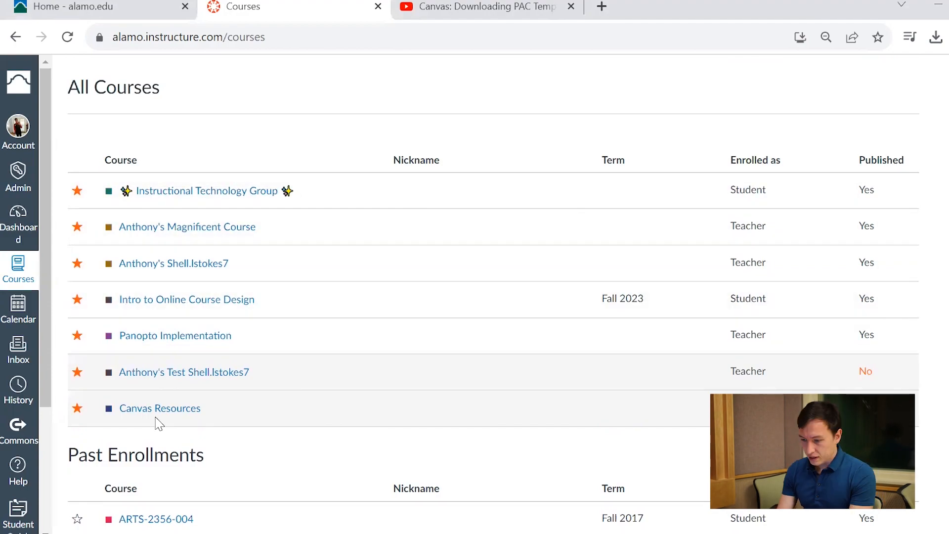
- Remove Canvas Resources and Instructional Technology Group from the favorite courses and star each of them again
left_click(77, 408)
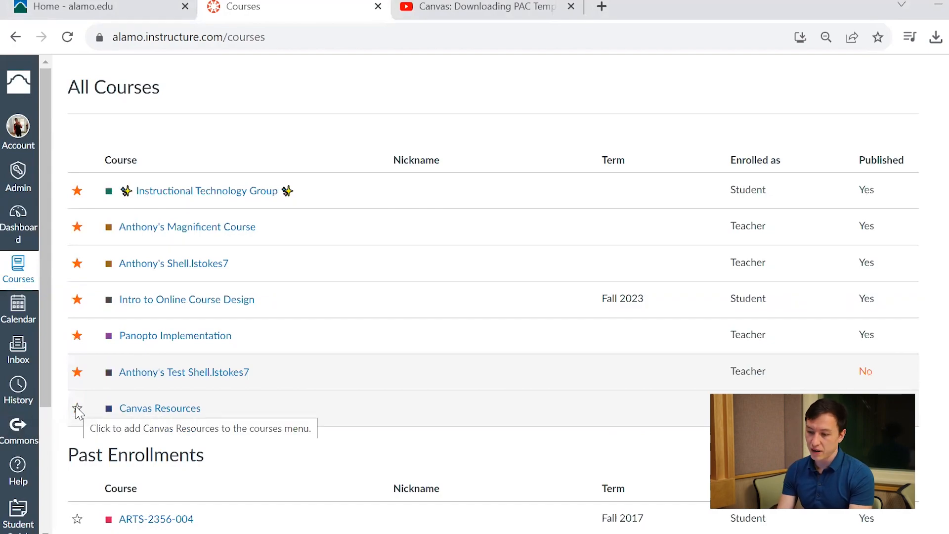
left_click(77, 409)
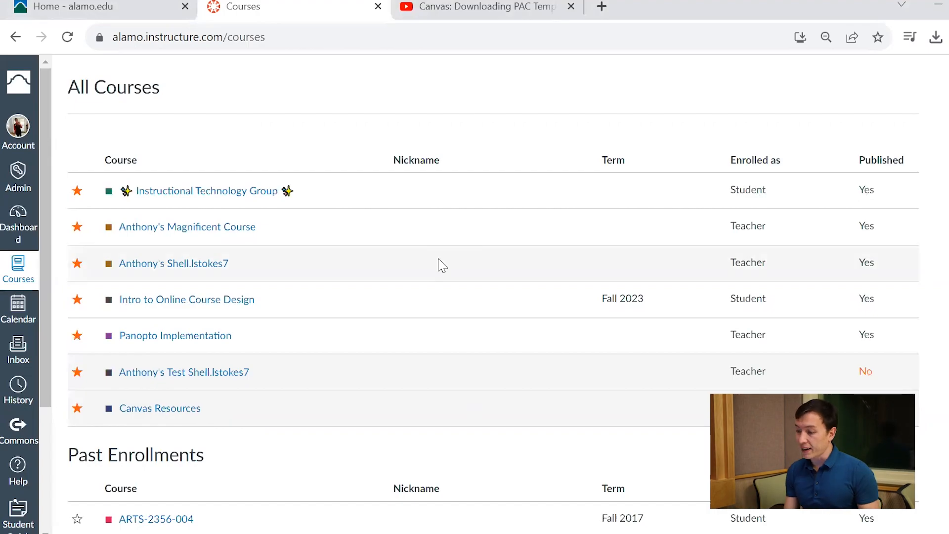
scroll(442, 265, "down", 15)
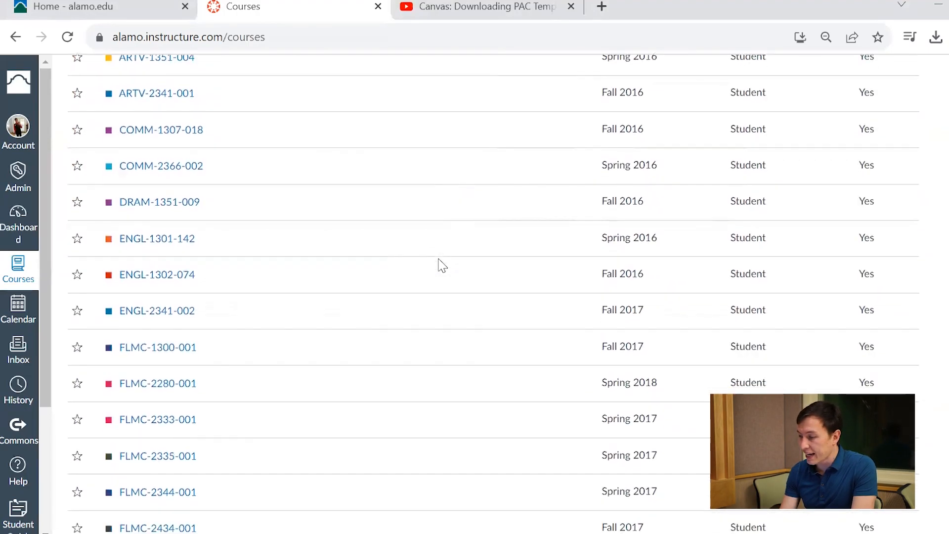
scroll(442, 265, "down", 5)
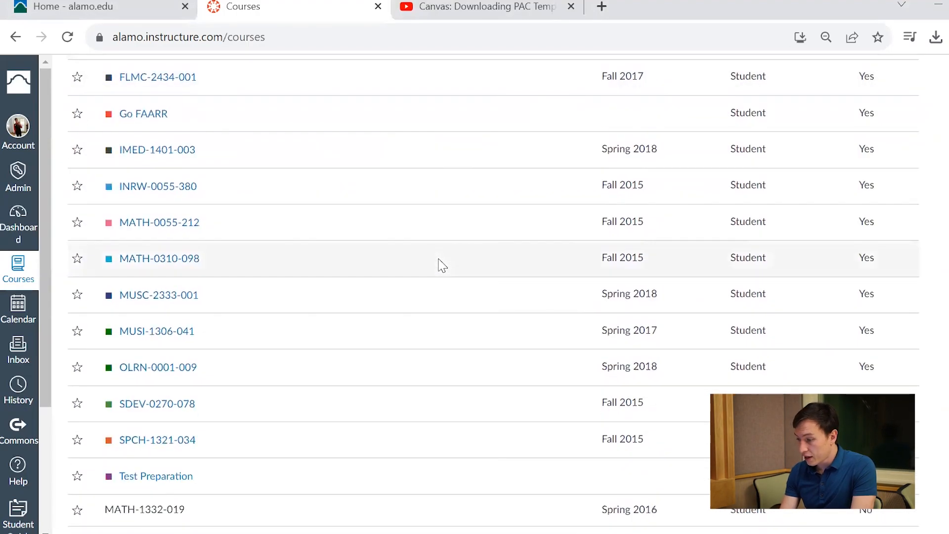
scroll(442, 265, "up", 5)
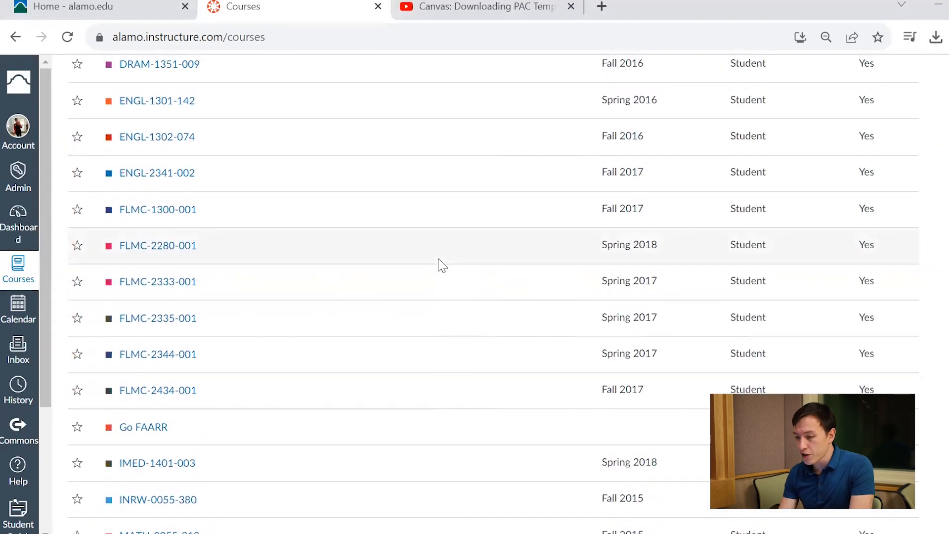
scroll(324, 269, "up", 10)
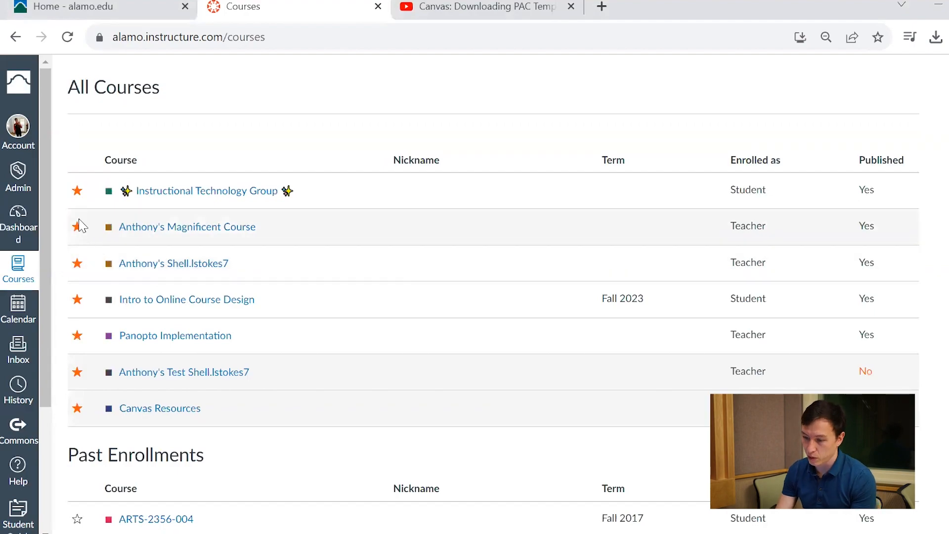
left_click(77, 192)
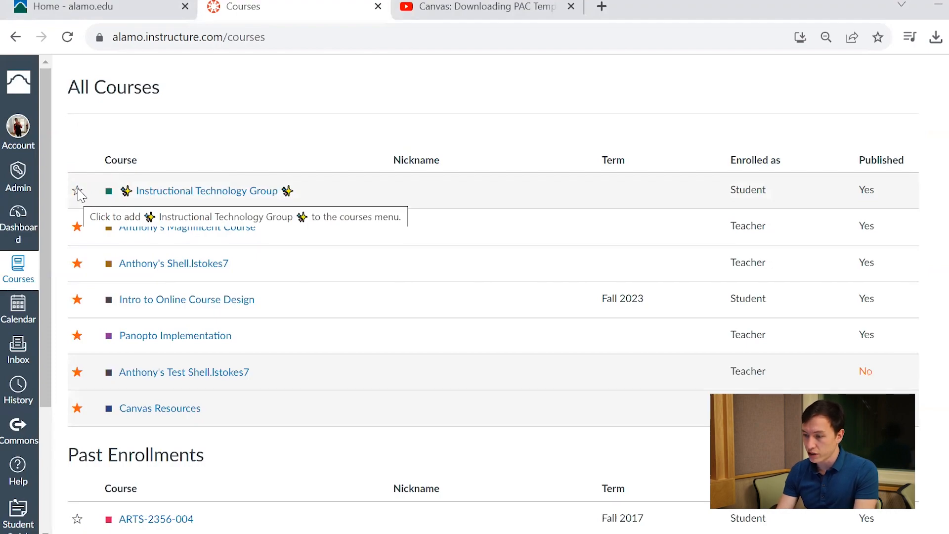
left_click(77, 191)
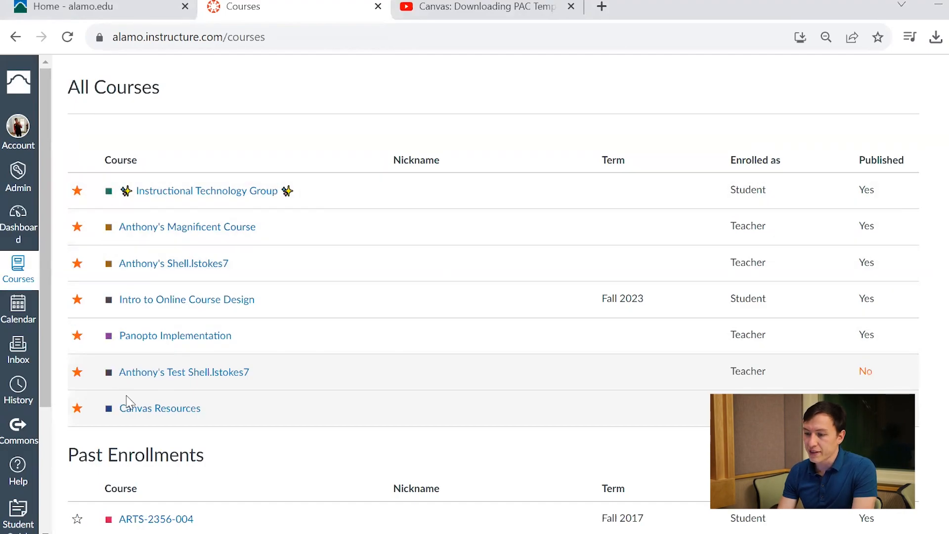
- Open the Magnificent Course and start editing its home page
left_click(139, 227)
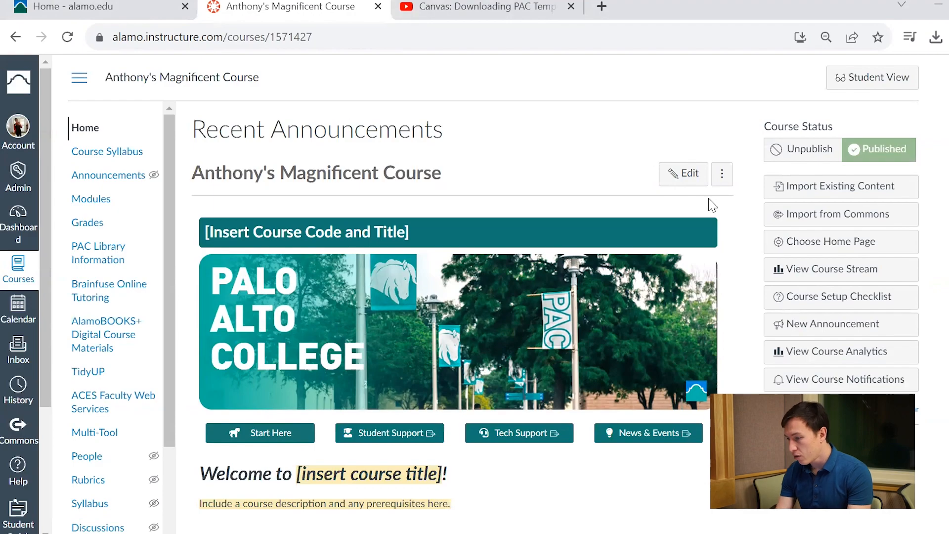
left_click(678, 173)
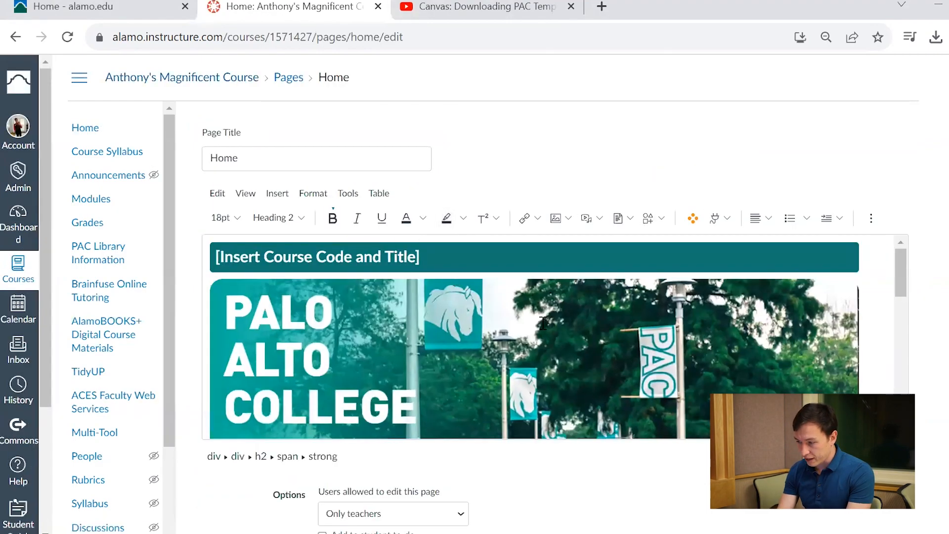
scroll(542, 323, "down", 7)
scroll(543, 323, "up", 5)
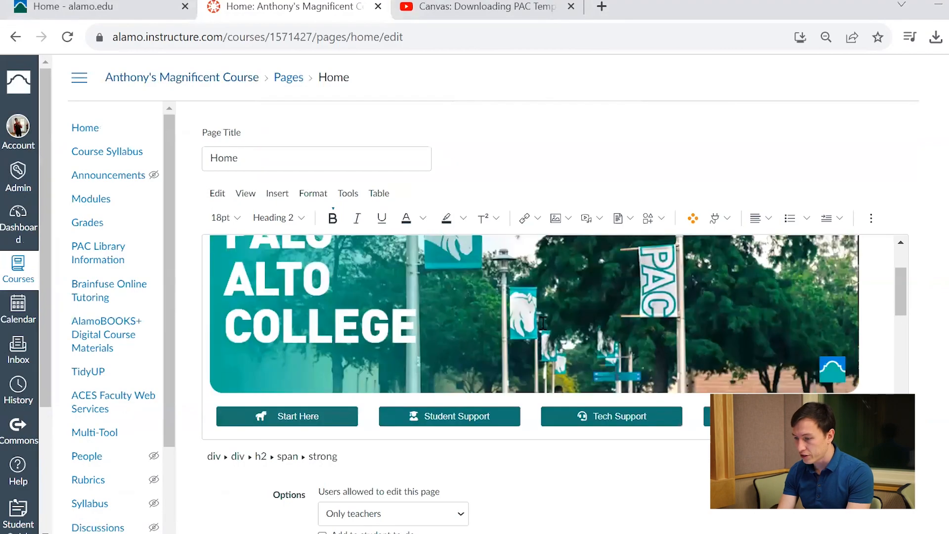
scroll(542, 322, "up", 2)
- Replace the banner placeholder "[Insert Course Code and Title]" with the course's full name, the instructor's first name plus "Magnificent Course"
left_click(382, 259)
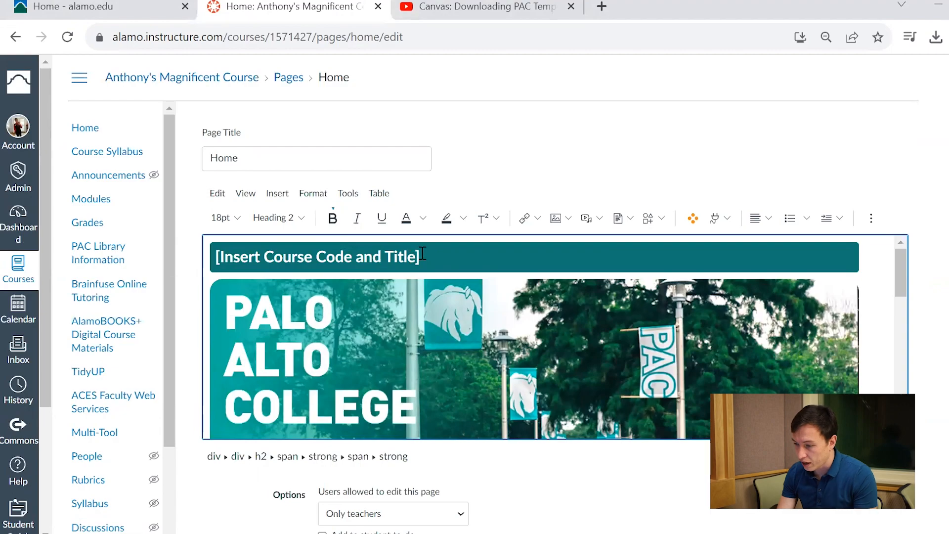
key("BackSpace")
key("BackSpace")
key("BackSpace")
key("BackSpace")
key("BackSpace")
key("BackSpace")
key("BackSpace")
key("BackSpace")
key("BackSpace")
key("BackSpace")
key("BackSpace")
key("BackSpace")
key("BackSpace")
key("BackSpace")
key("BackSpace")
key("BackSpace")
key("BackSpace")
key("BackSpace")
key("BackSpace")
key("BackSpace")
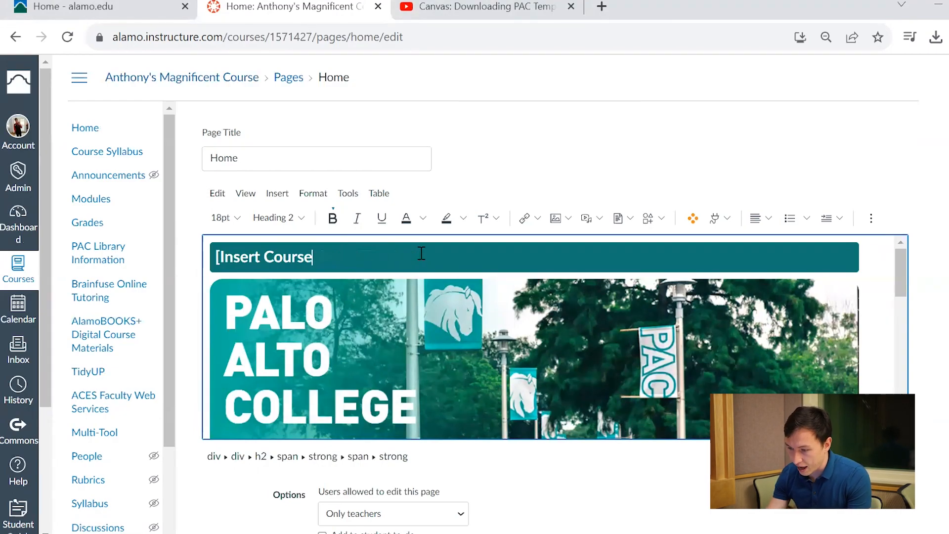
type("Anth")
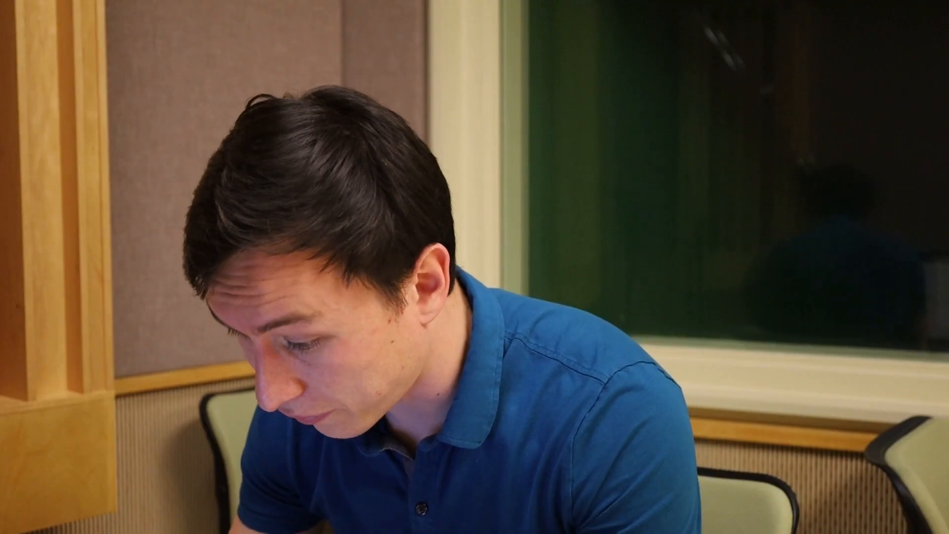
type("ony's ")
type("Magnificent Course")
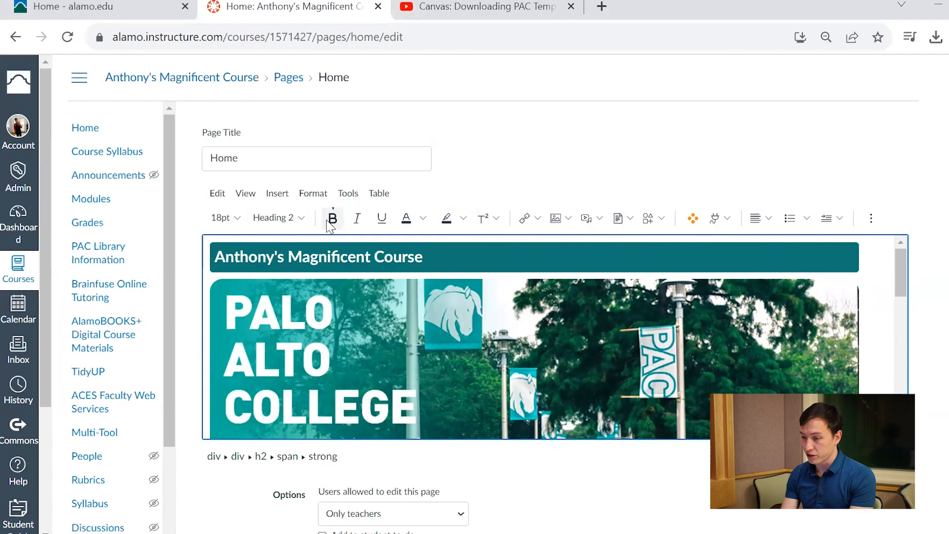
- Try Heading 3 on the banner's course title, and set its style to Heading 4
left_click_drag(426, 256, 196, 256)
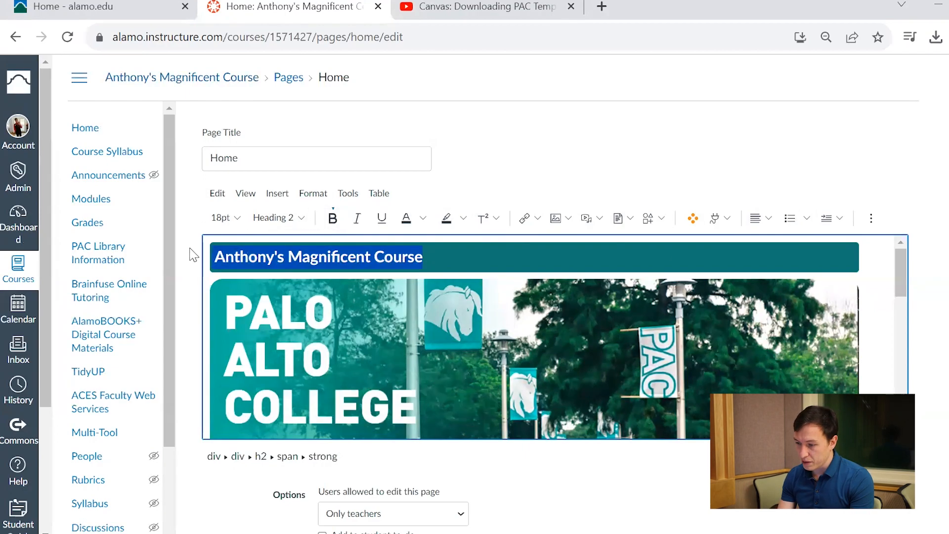
left_click(295, 217)
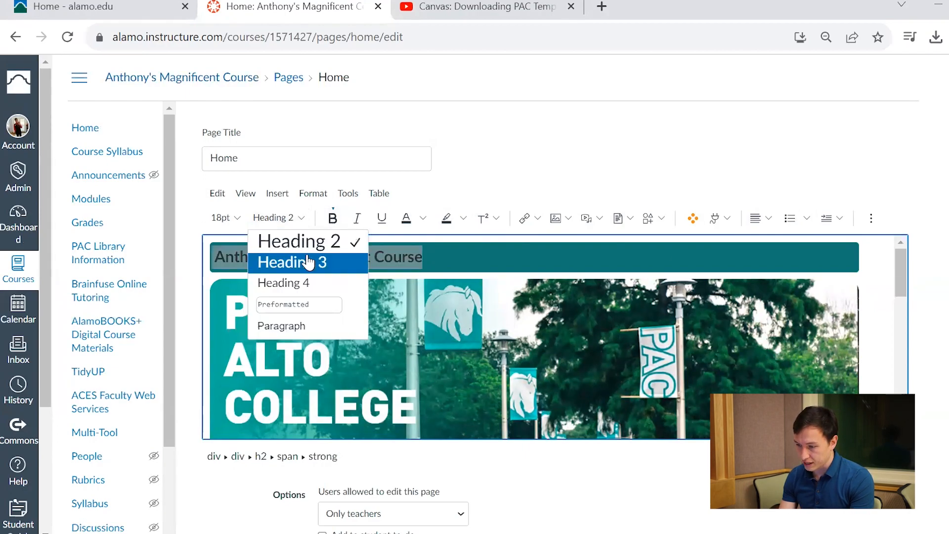
left_click(309, 260)
left_click(292, 218)
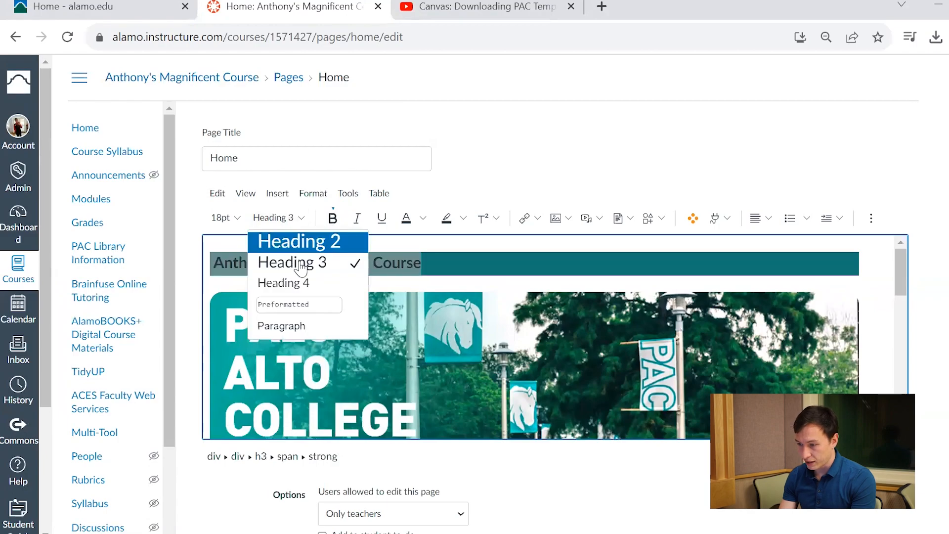
key("Return")
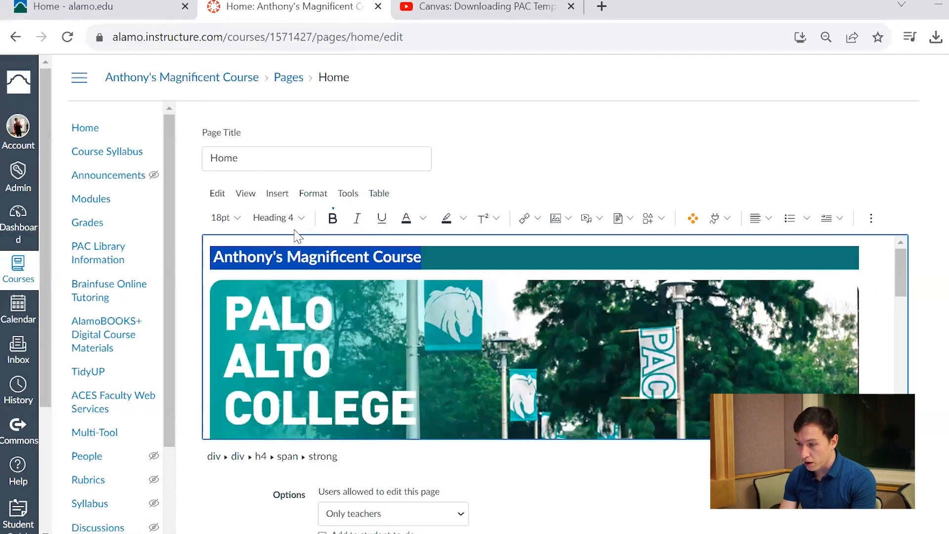
- Look at the font sizes for the banner title, and toggle its bold, italic and underline formatting and back
left_click(232, 224)
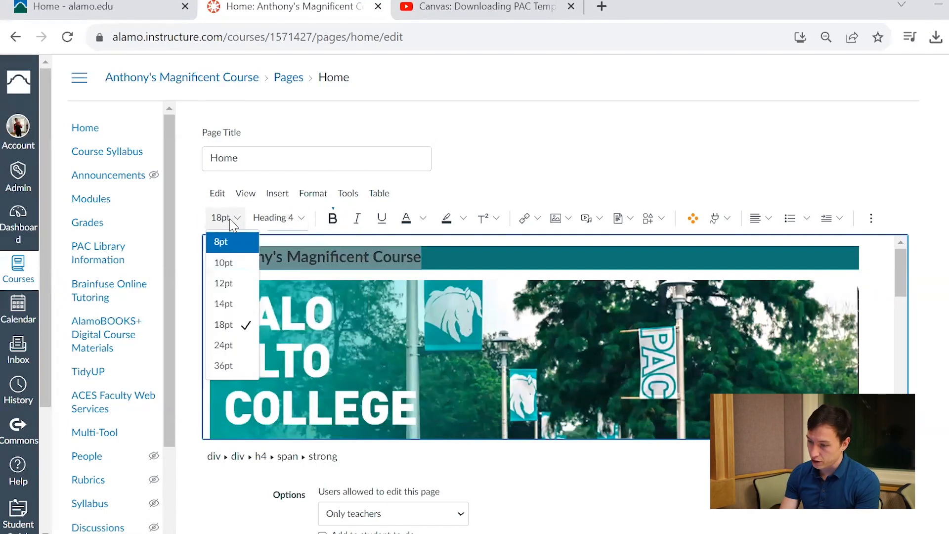
left_click(332, 219)
left_click(358, 223)
left_click(382, 218)
left_click(332, 219)
left_click(360, 220)
left_click(381, 218)
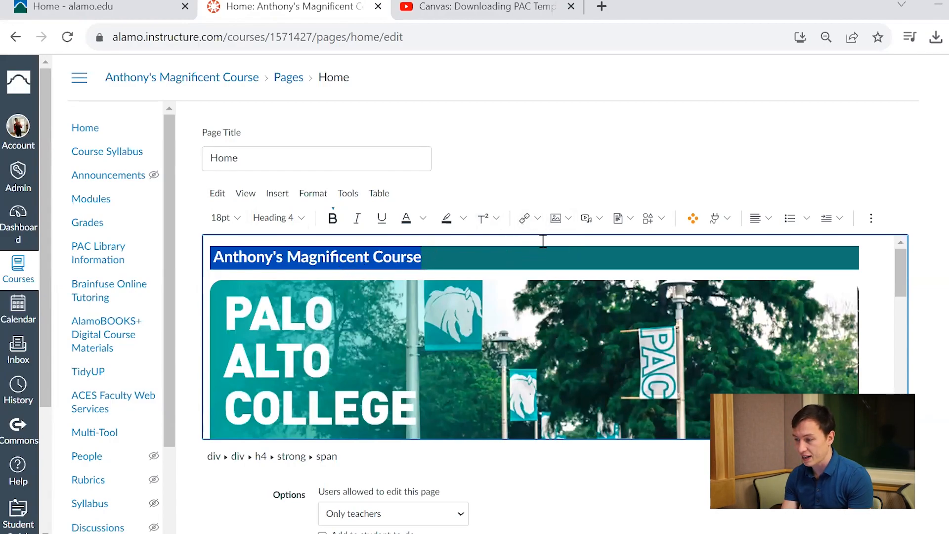
- Link the words around "addressed both in and out of class" in the diversity statement to the course's Module 1: Quiz
left_click(525, 230)
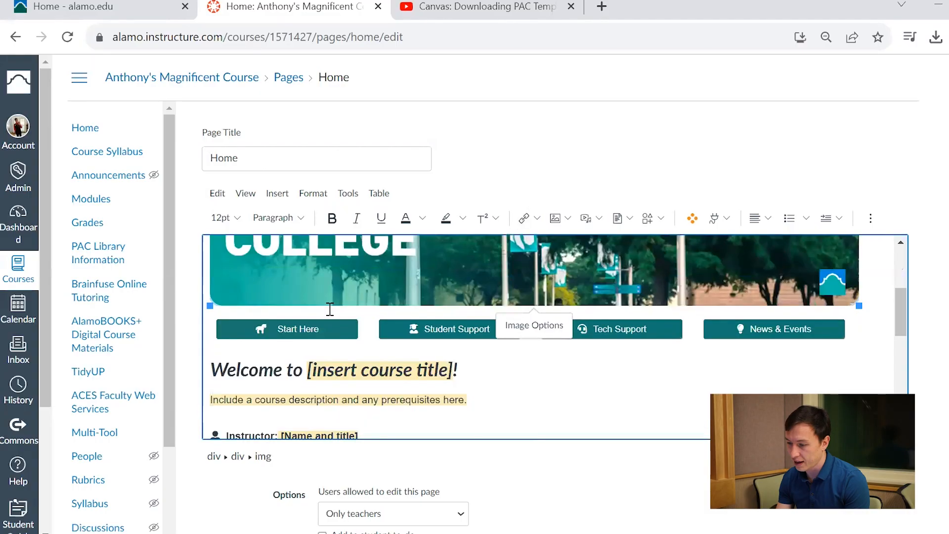
scroll(328, 311, "down", 10)
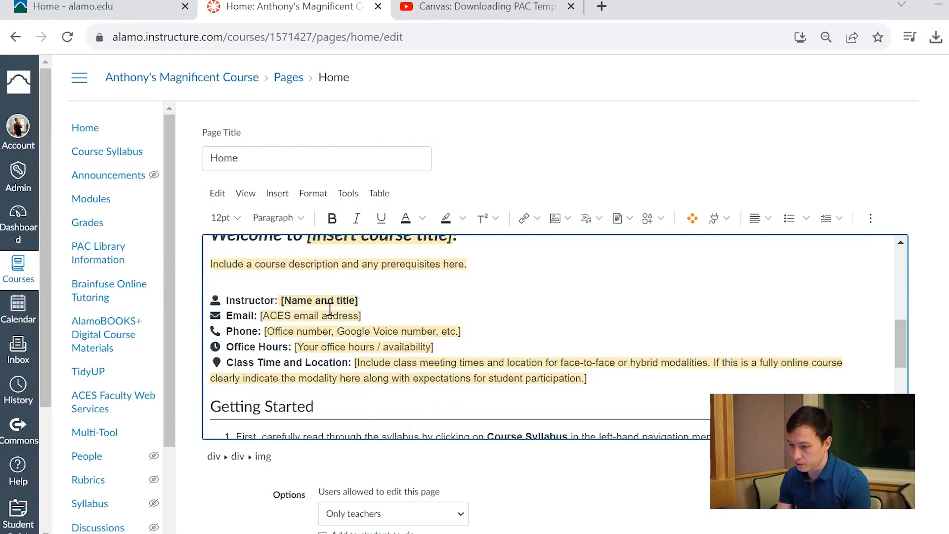
left_click_drag(601, 339, 447, 342)
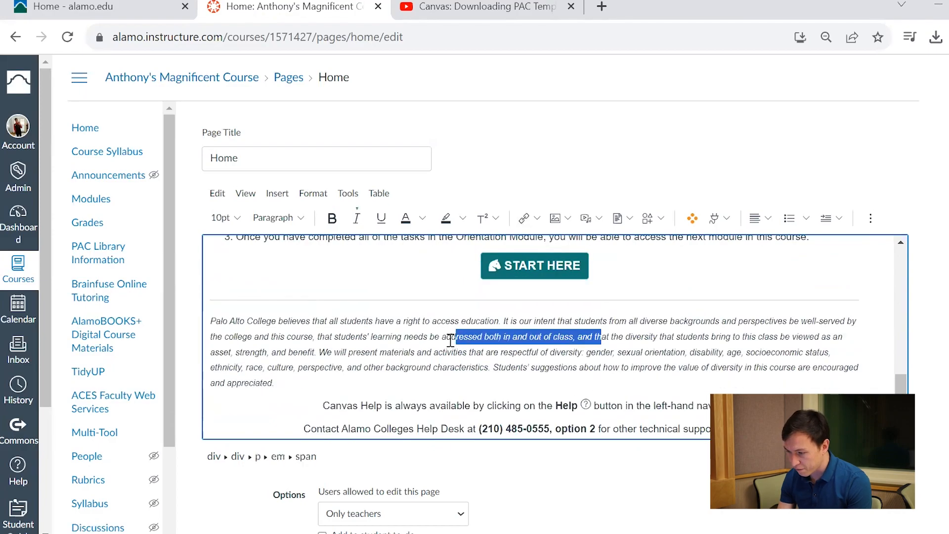
left_click(525, 218)
left_click(553, 263)
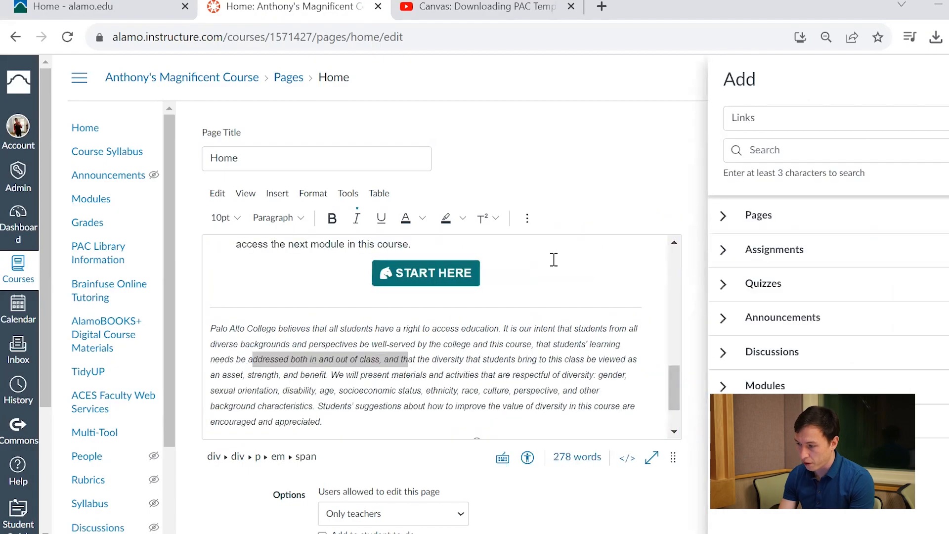
left_click(718, 295)
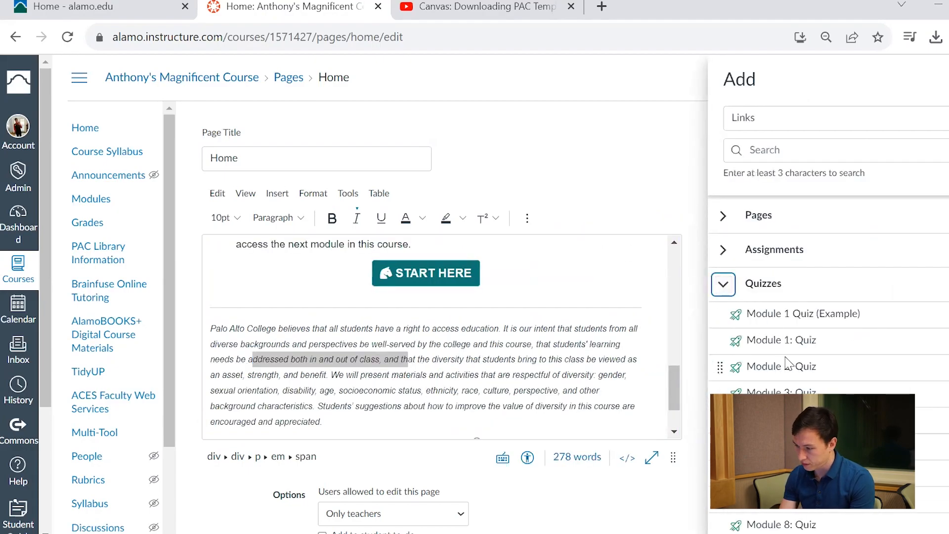
left_click(803, 341)
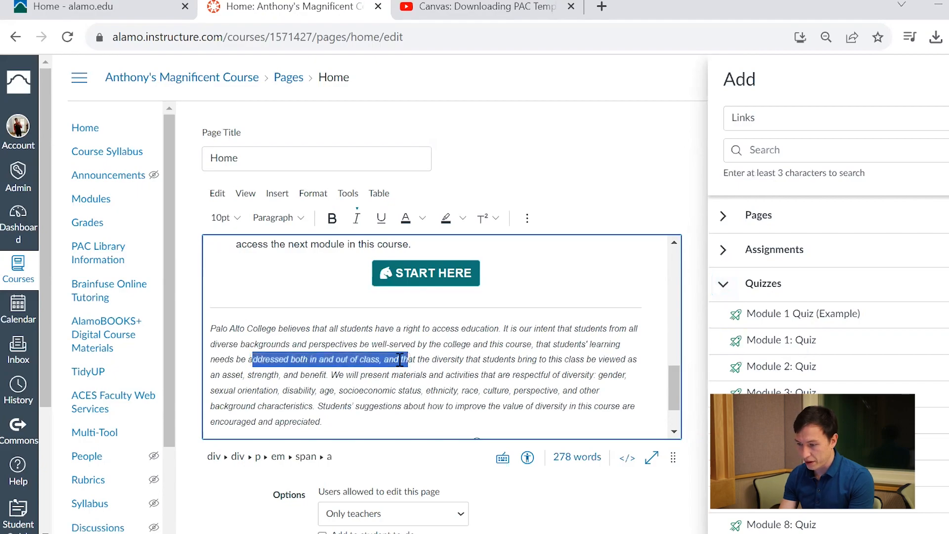
left_click(946, 79)
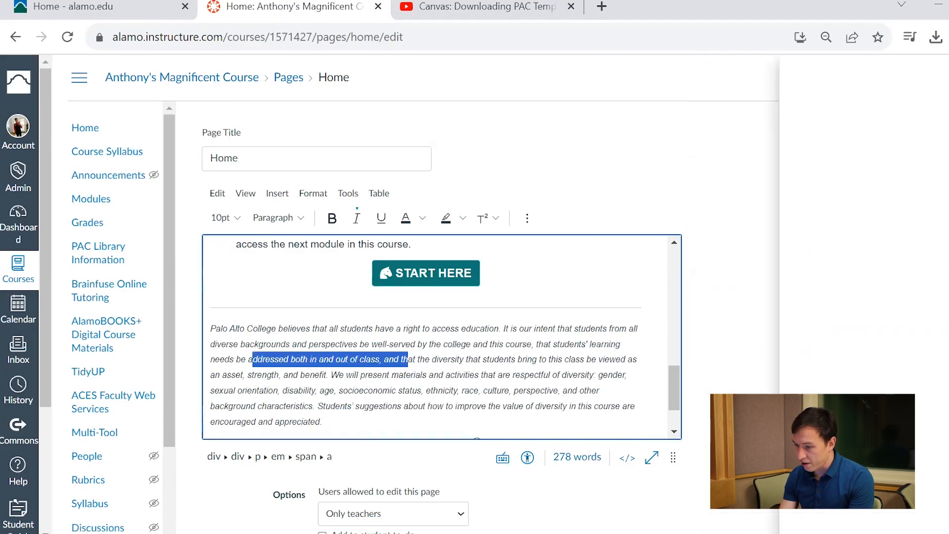
- Retype the link text of the button under Getting Started as "START HERE"
left_click(678, 348)
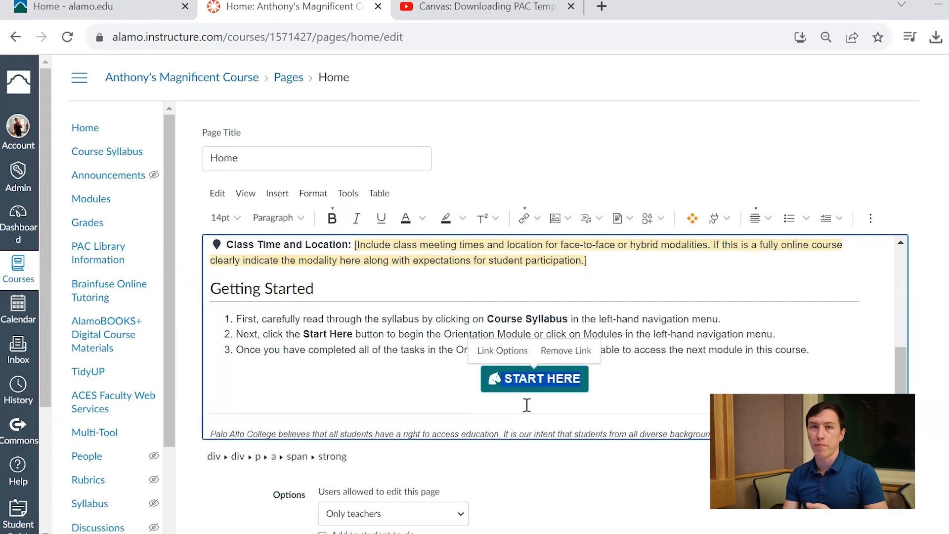
left_click(502, 350)
left_click(914, 152)
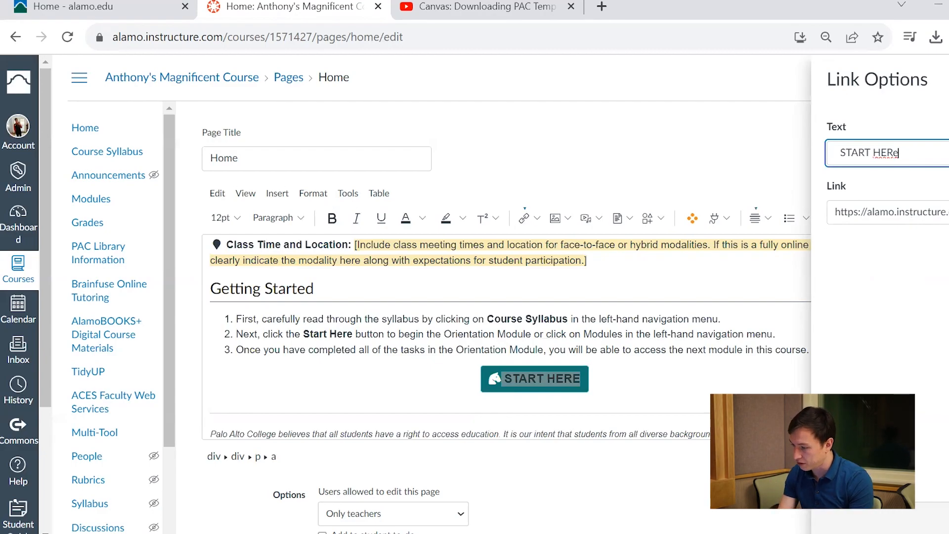
key("Return")
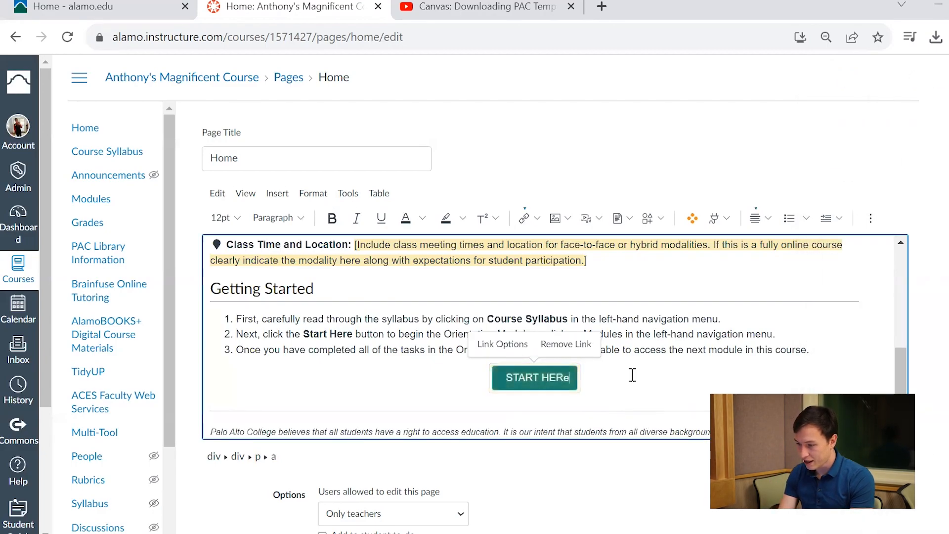
left_click(503, 344)
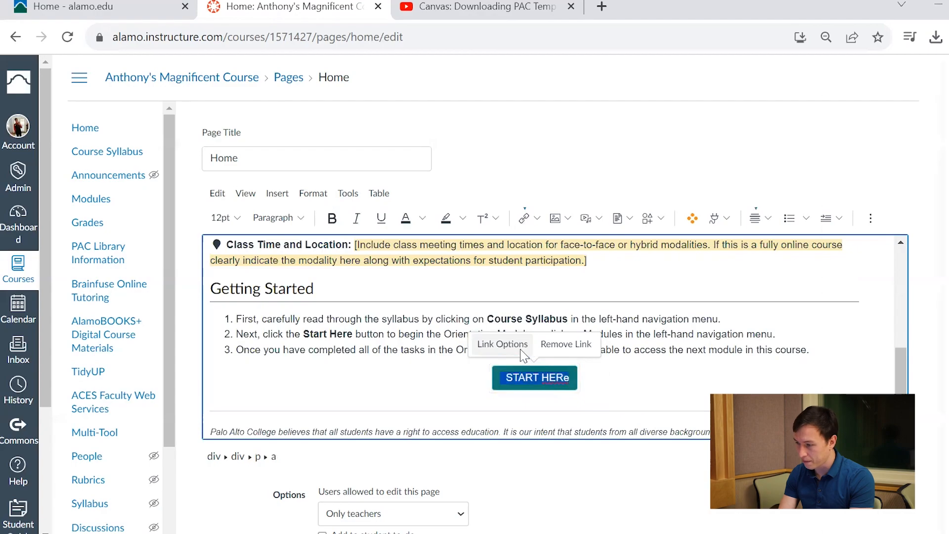
left_click(826, 141)
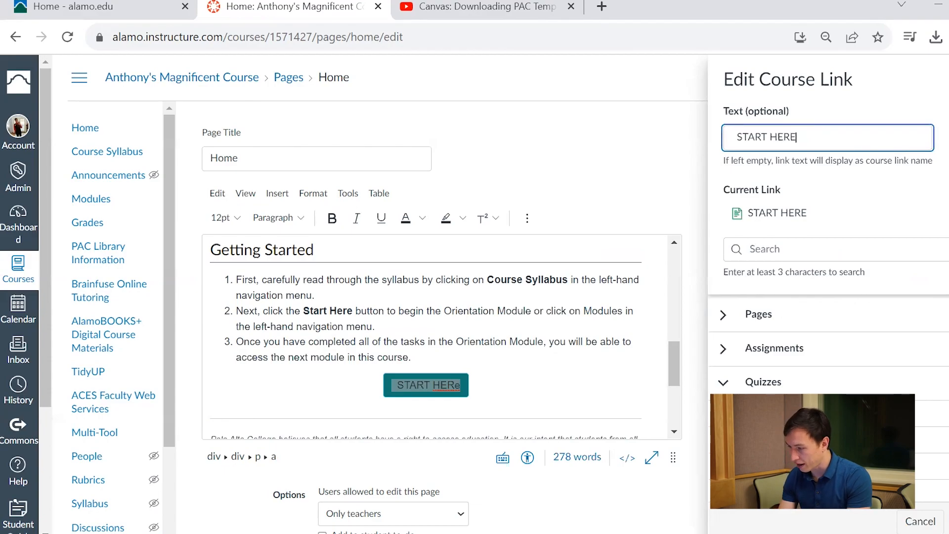
key("Return")
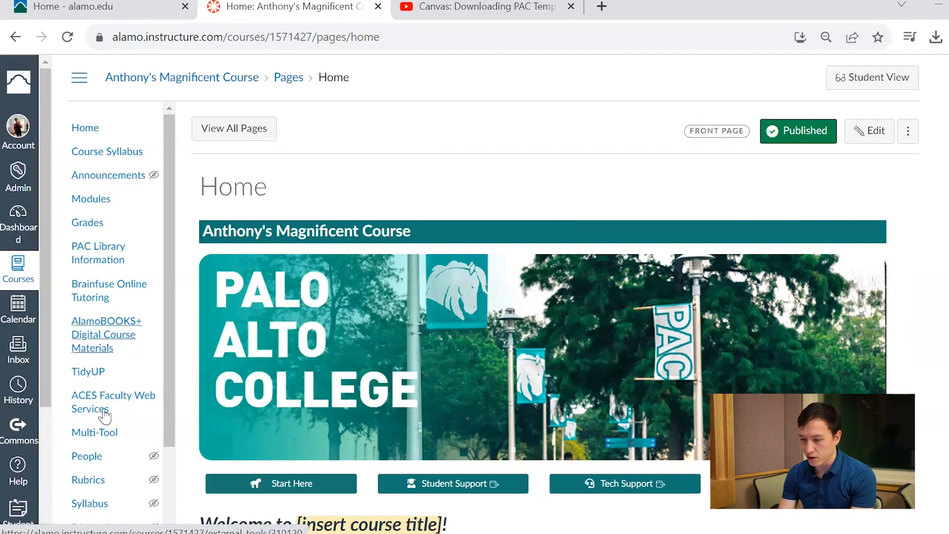
- Open the course settings and show the list of course navigation items
scroll(101, 449, "down", 3)
scroll(103, 451, "up", 1)
scroll(103, 451, "down", 1)
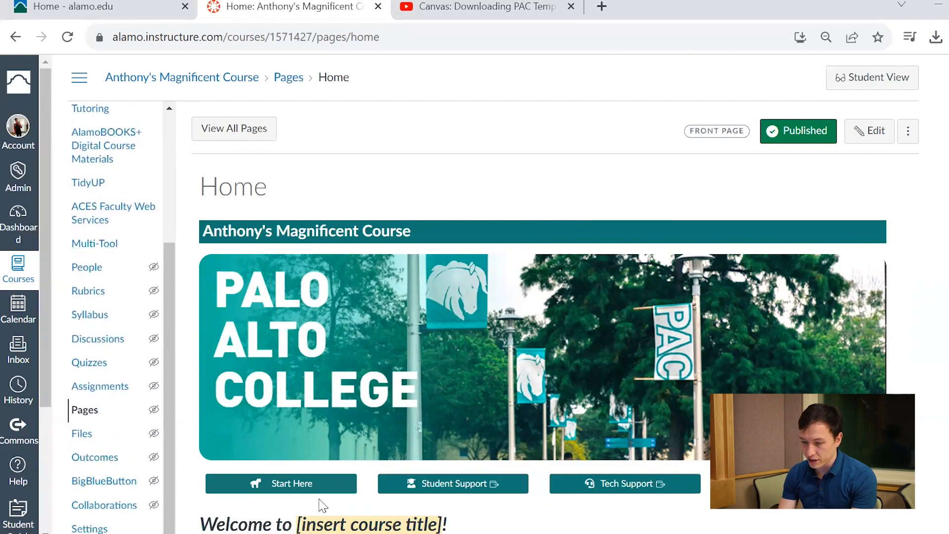
left_click(94, 531)
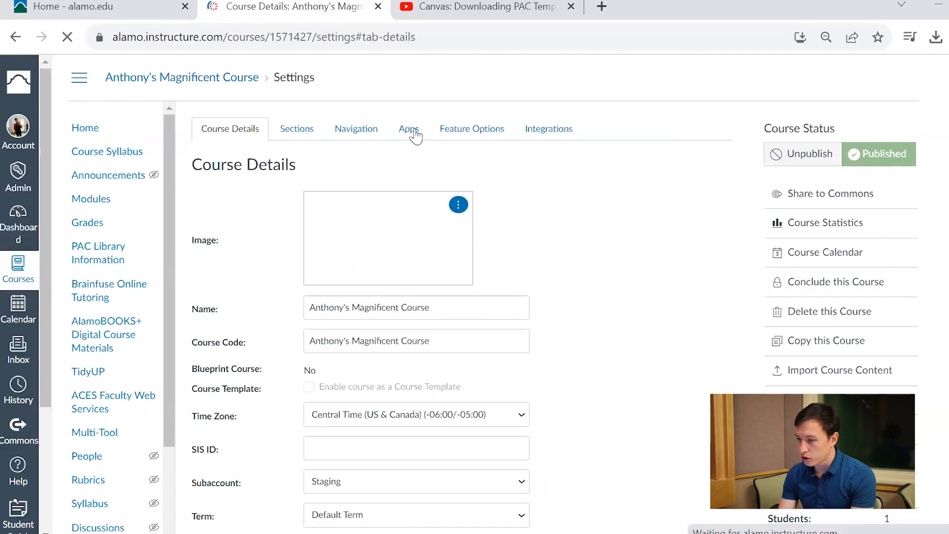
left_click(365, 133)
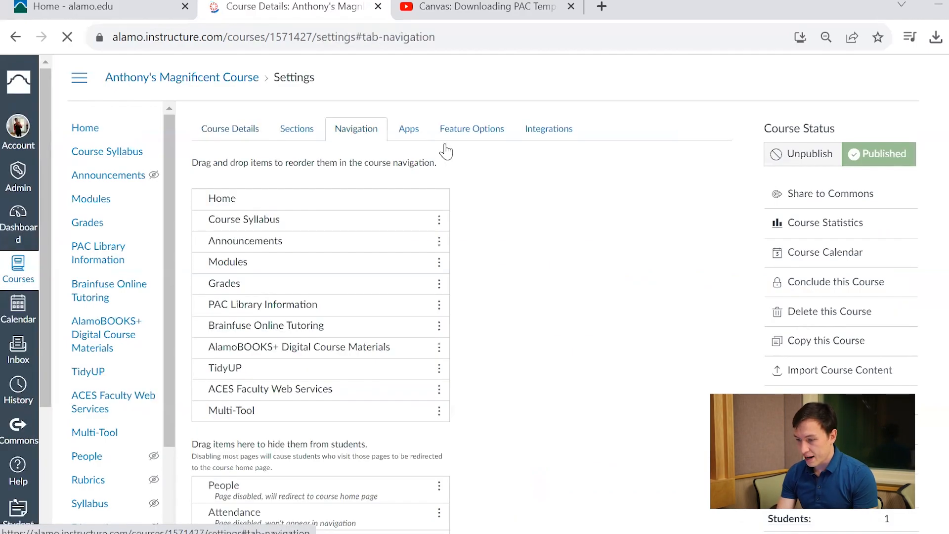
- Disable Multi-Tool and enable People in the course navigation
scroll(370, 416, "down", 5)
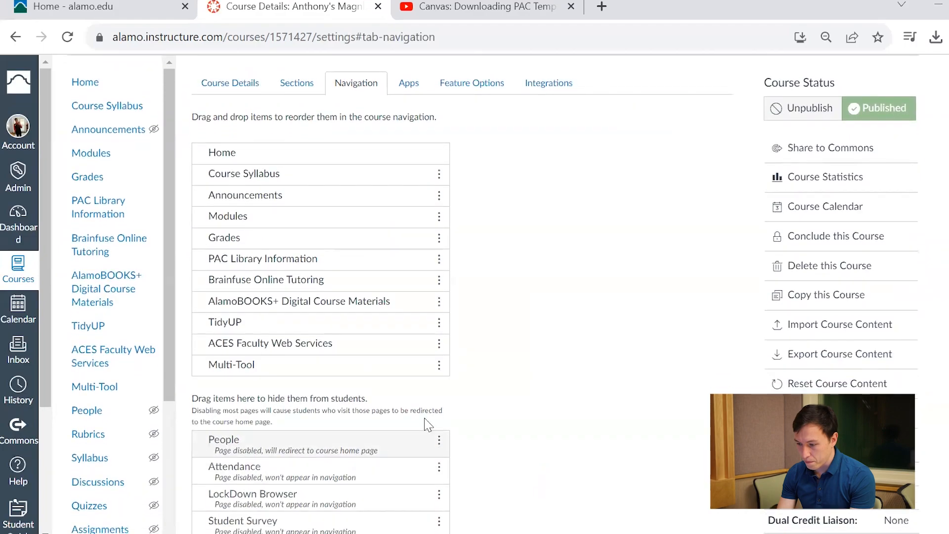
scroll(496, 445, "down", 5)
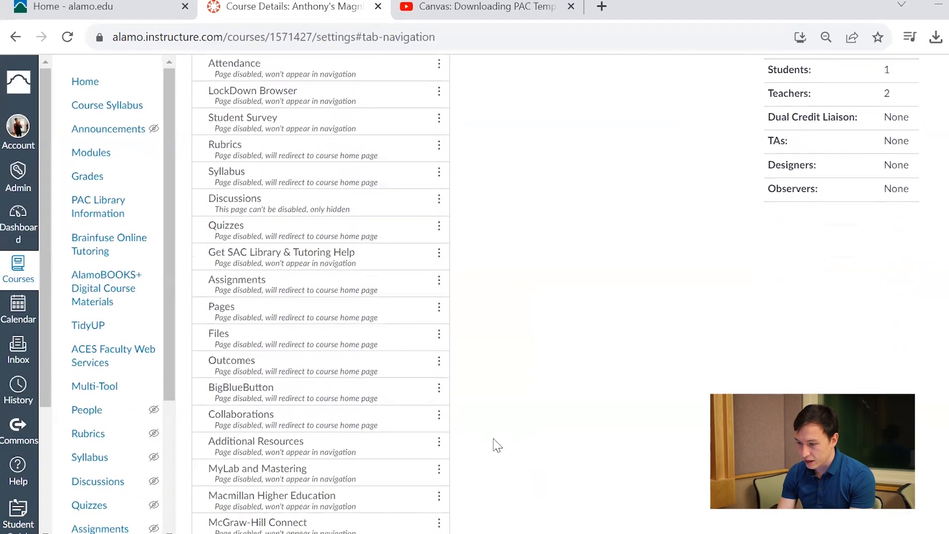
scroll(346, 191, "up", 3)
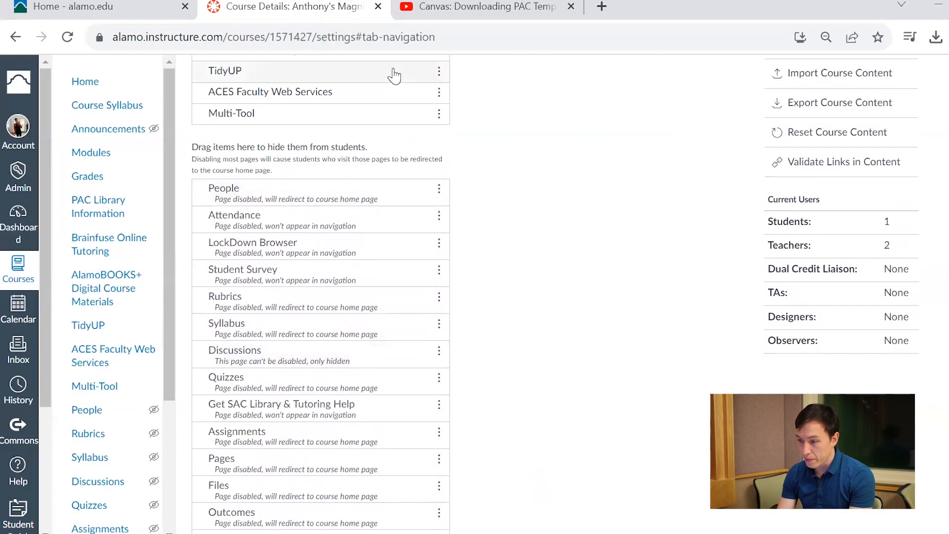
scroll(392, 74, "up", 4)
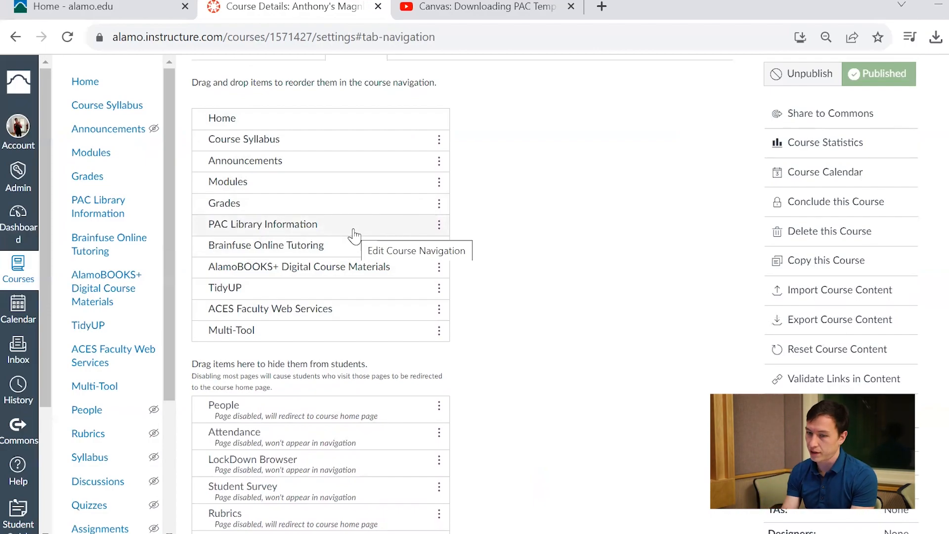
scroll(354, 236, "down", 3)
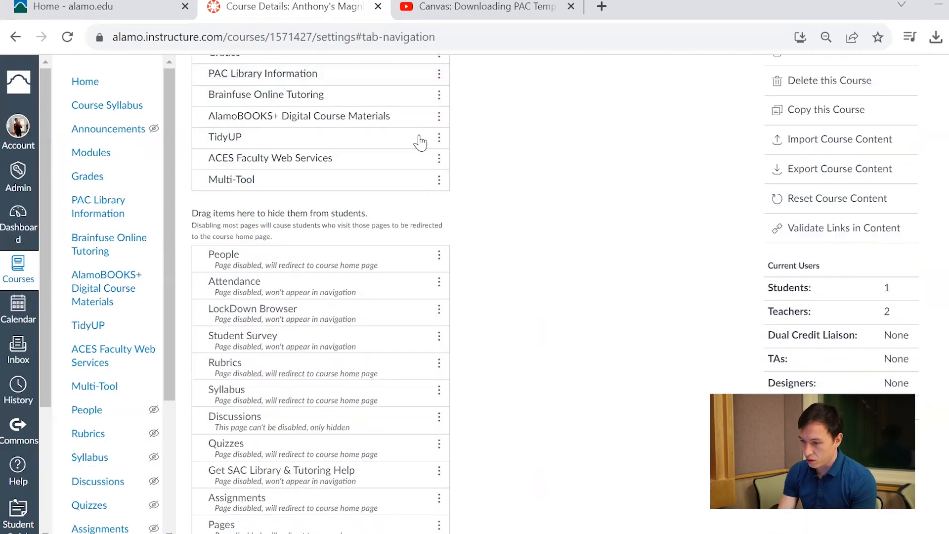
left_click(438, 181)
left_click(435, 216)
left_click(439, 237)
left_click(412, 270)
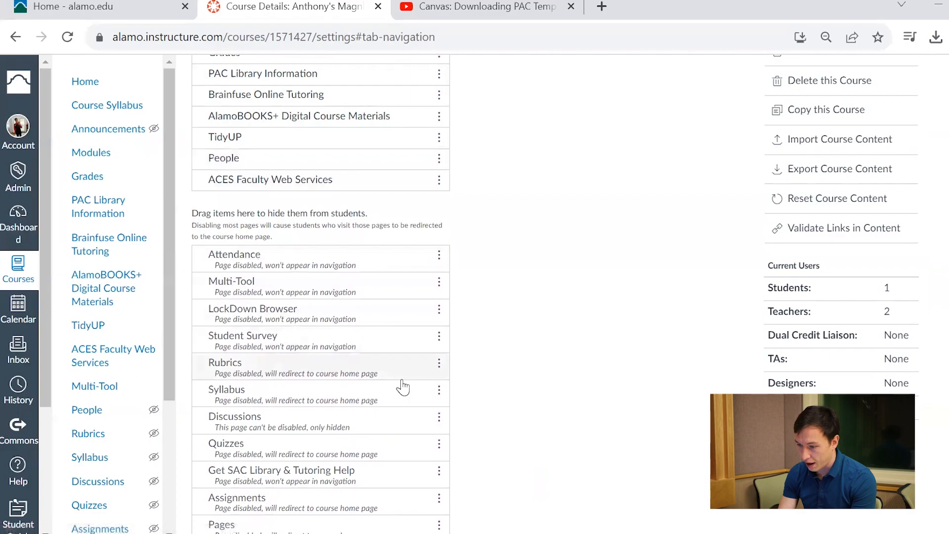
- Enable Syllabus in the course navigation, and place Quizzes and Discussions directly below Brainfuse Online Tutoring
left_click(439, 396)
left_click(413, 425)
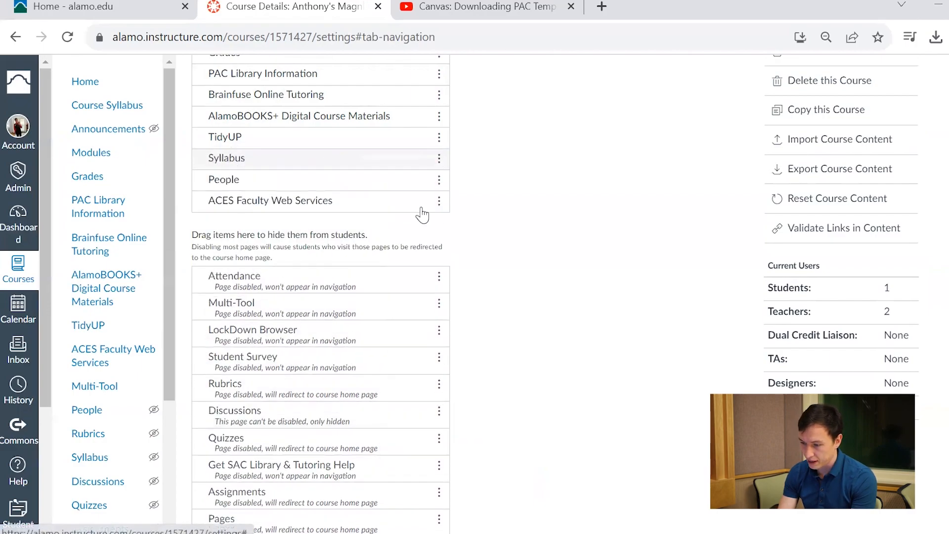
left_click_drag(440, 415, 429, 119)
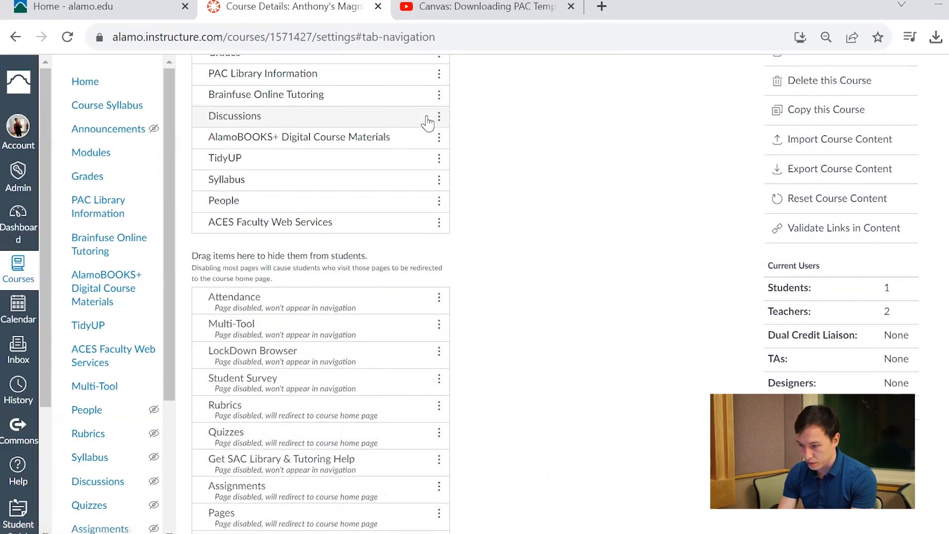
left_click_drag(443, 442, 390, 123)
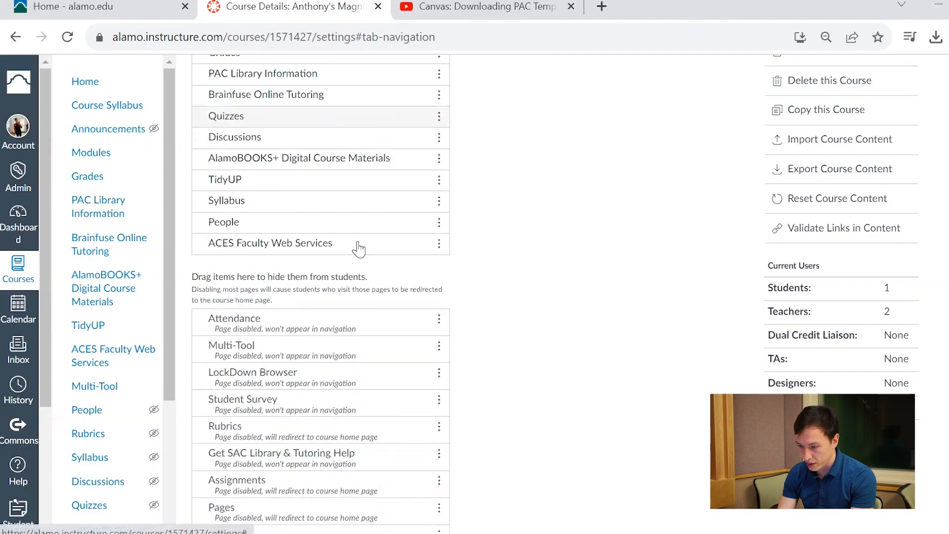
- Move Assignments from the hidden items to between Modules and Grades in the course navigation
scroll(357, 374, "down", 2)
left_click(432, 367)
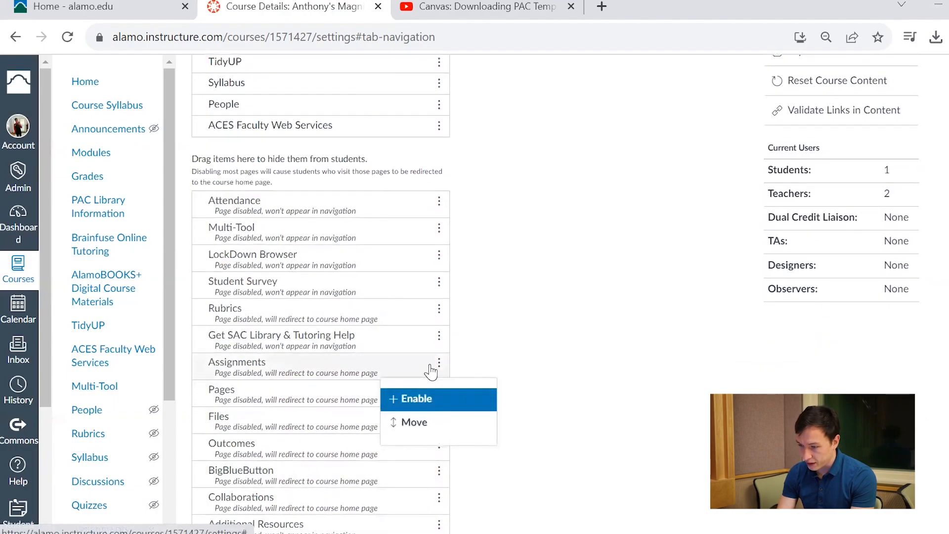
left_click(432, 368)
left_click(441, 364)
left_click_drag(438, 356, 447, 67)
scroll(433, 157, "up", 4)
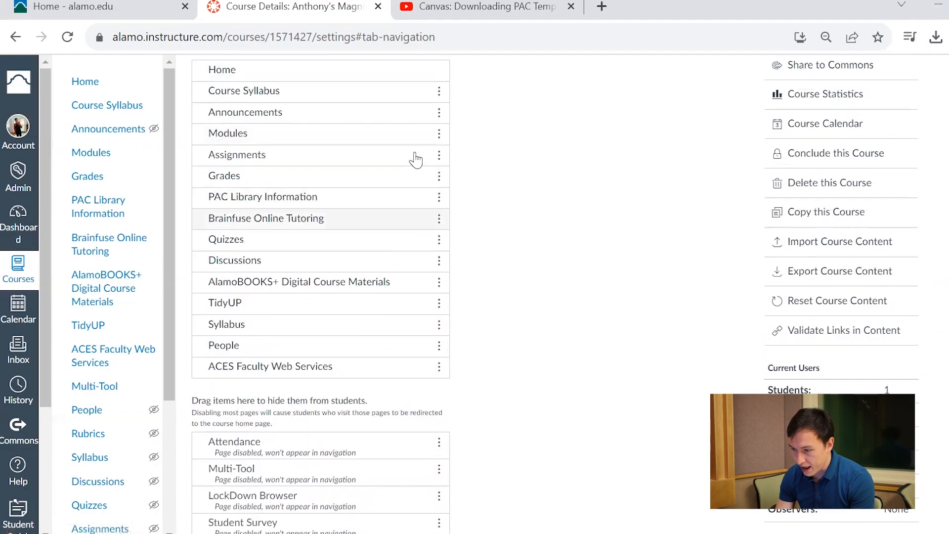
- Review the reordered navigation list and save the course navigation changes
scroll(331, 470, "down", 4)
scroll(331, 470, "up", 4)
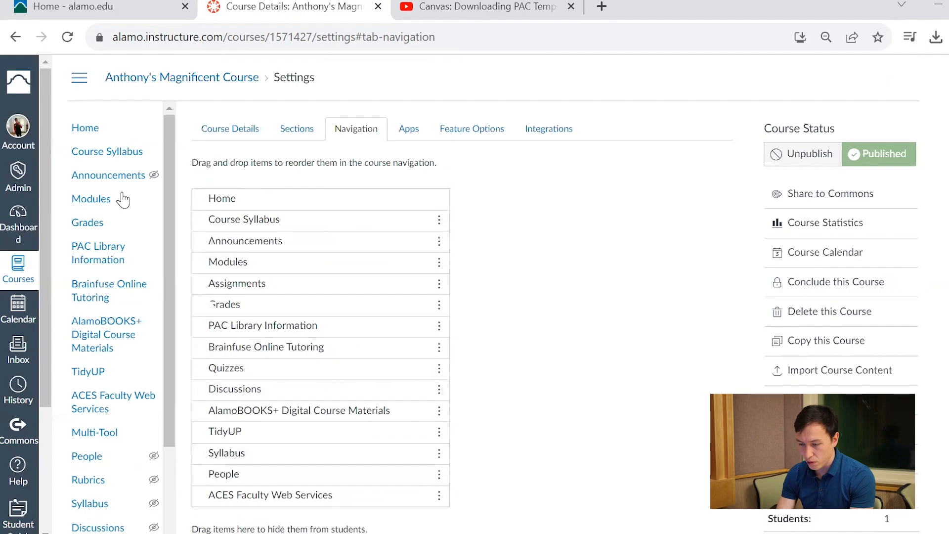
scroll(248, 384, "down", 10)
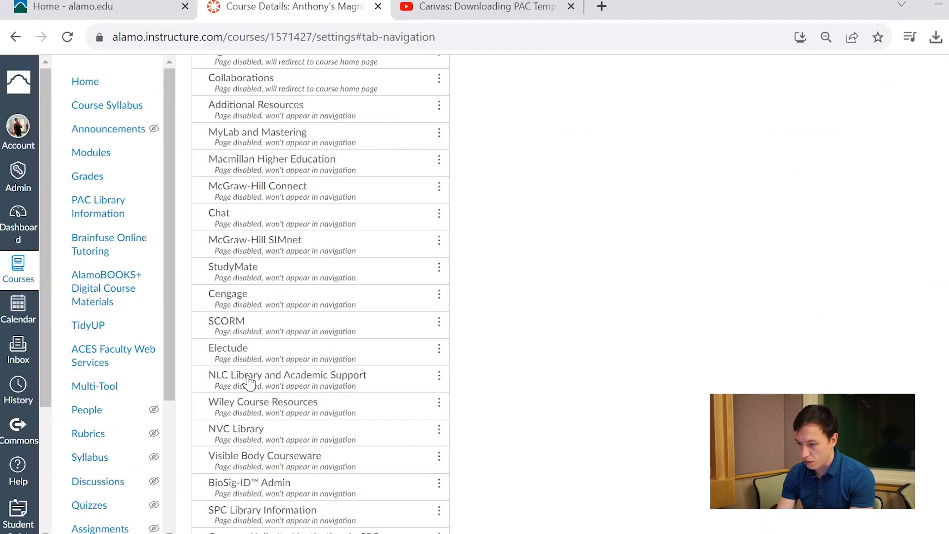
left_click(212, 506)
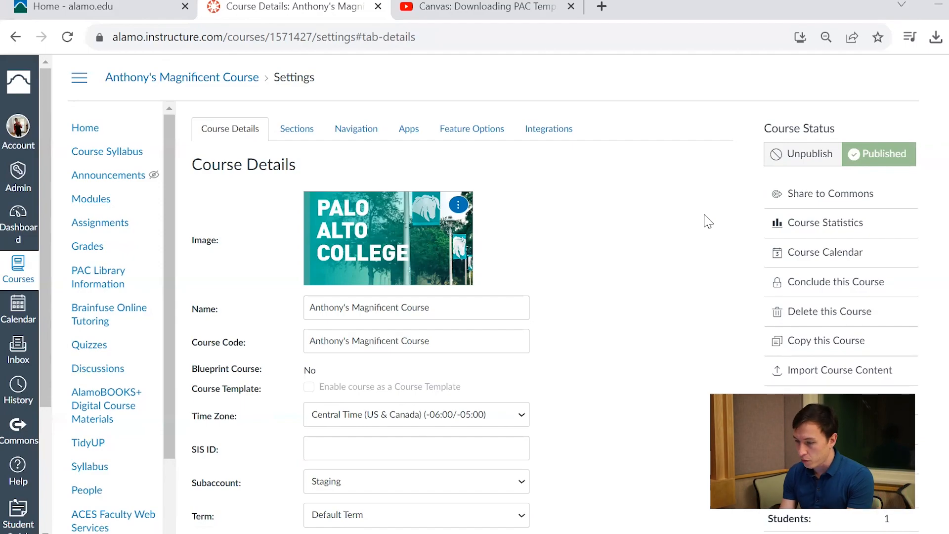
- Set the course visibility to Public in the course details and update the course
scroll(708, 221, "down", 12)
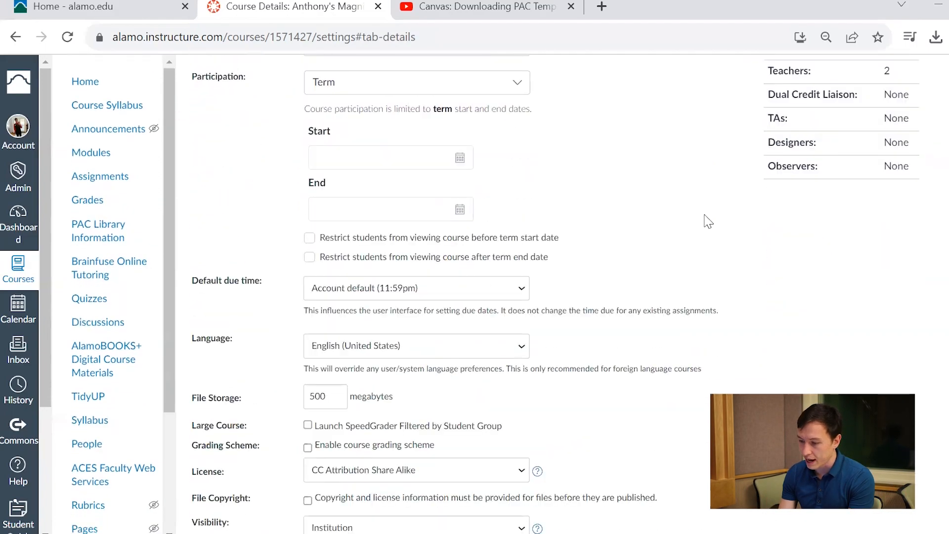
scroll(708, 221, "down", 1)
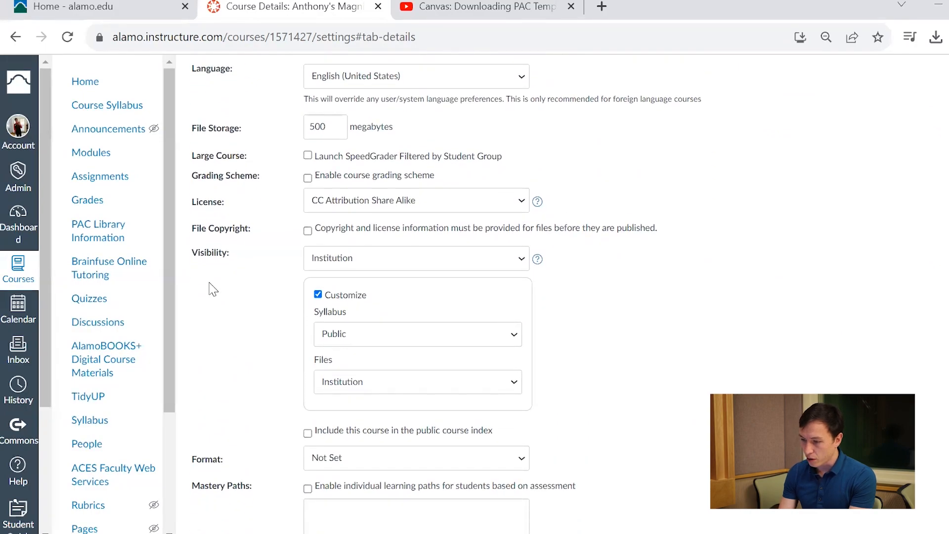
left_click(404, 261)
left_click(379, 299)
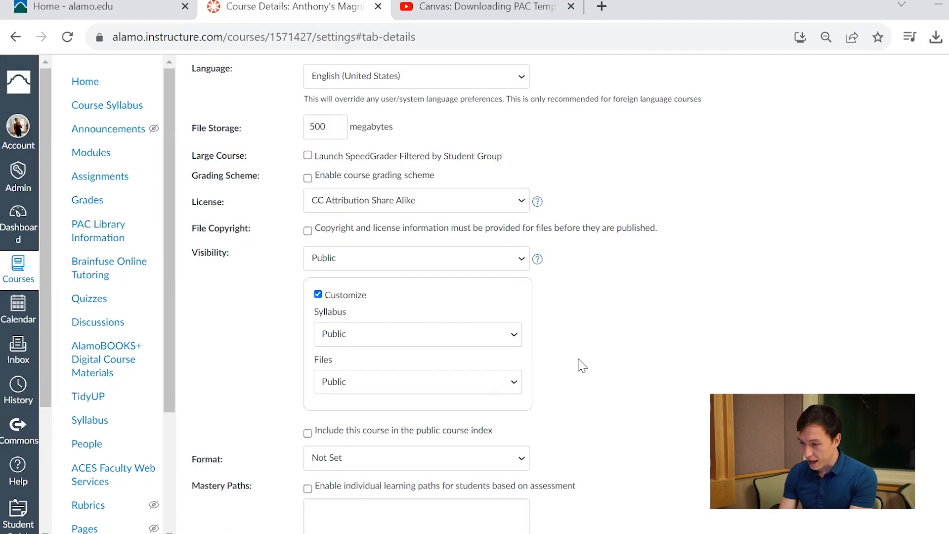
scroll(381, 345, "down", 1)
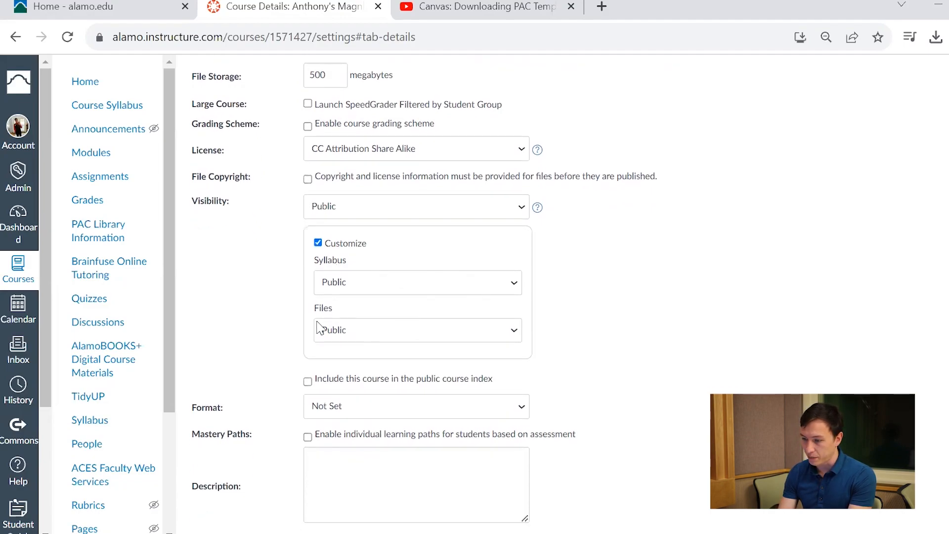
scroll(789, 393, "down", 2)
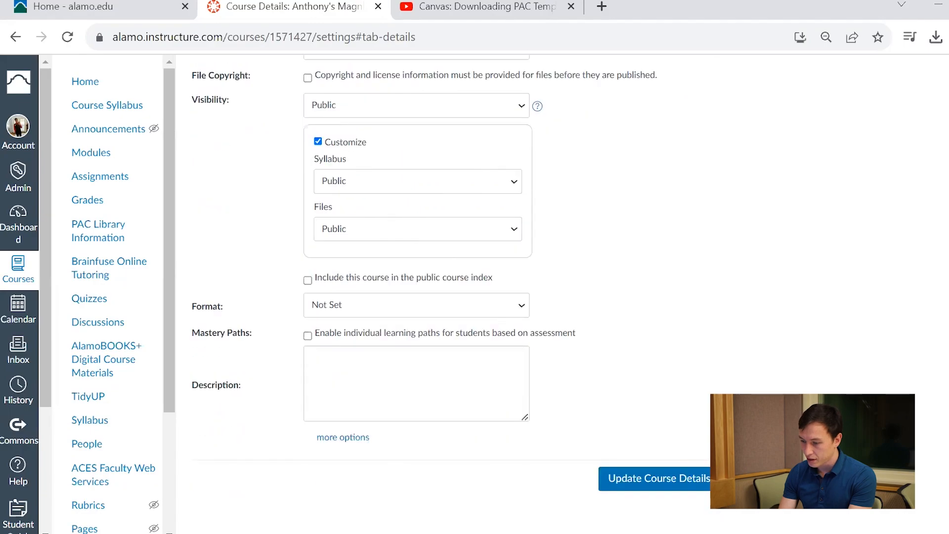
left_click(649, 479)
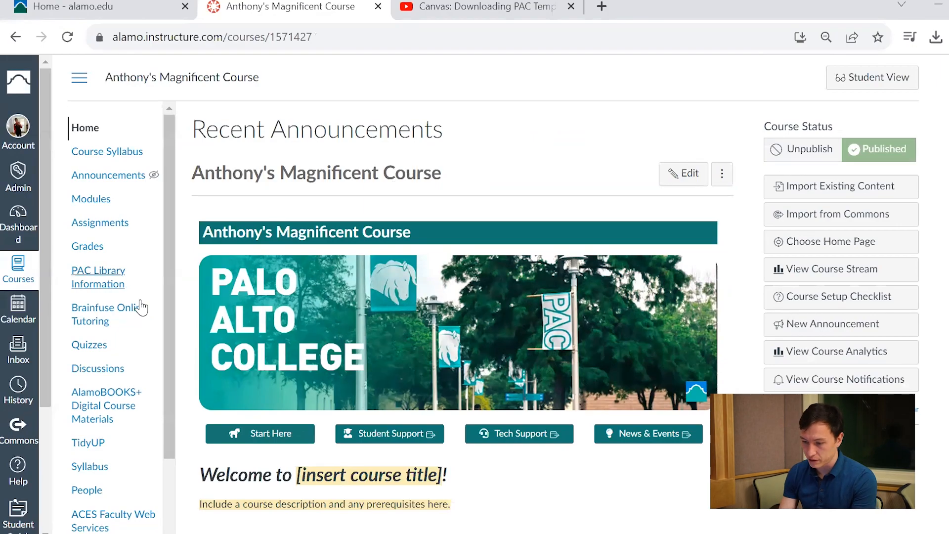
- Open the course roster and start adding a person by Login ID, entering the person's login ID
left_click(85, 492)
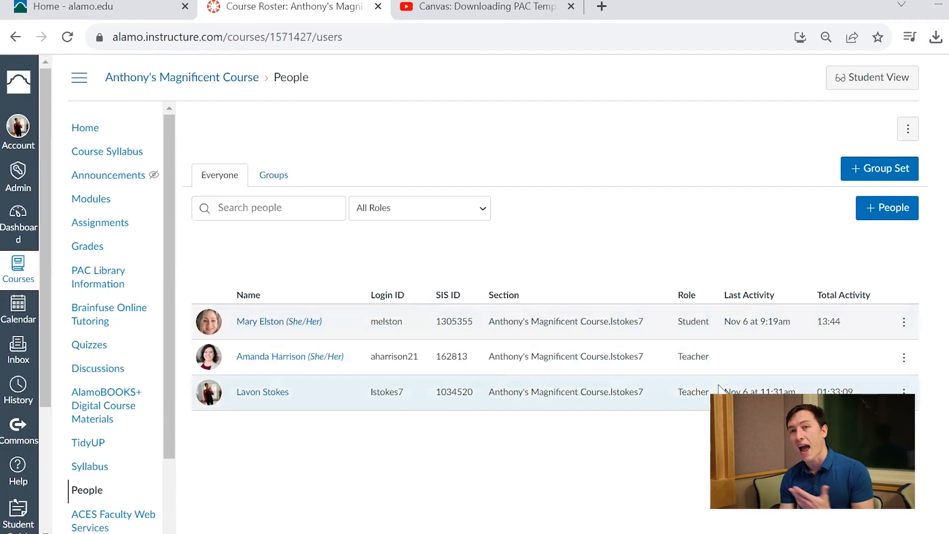
left_click(906, 217)
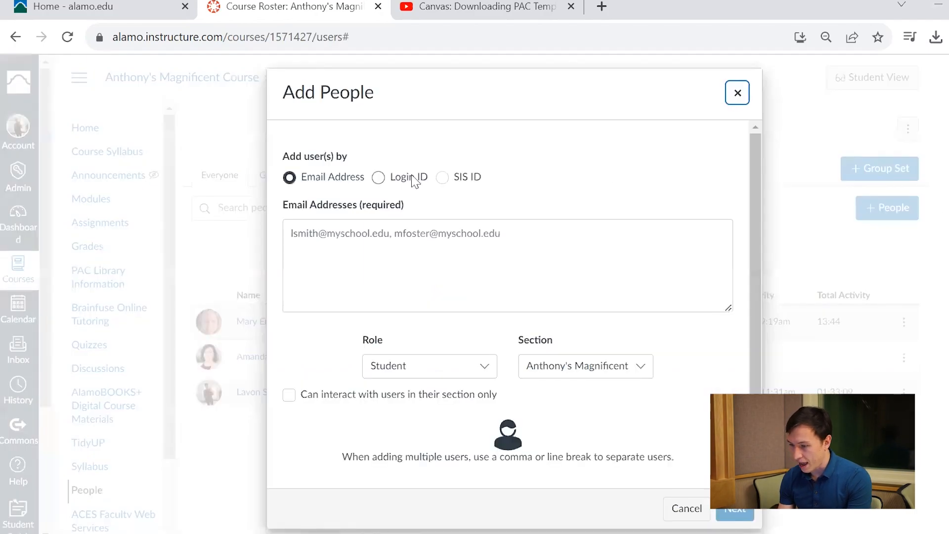
left_click(378, 179)
left_click(378, 249)
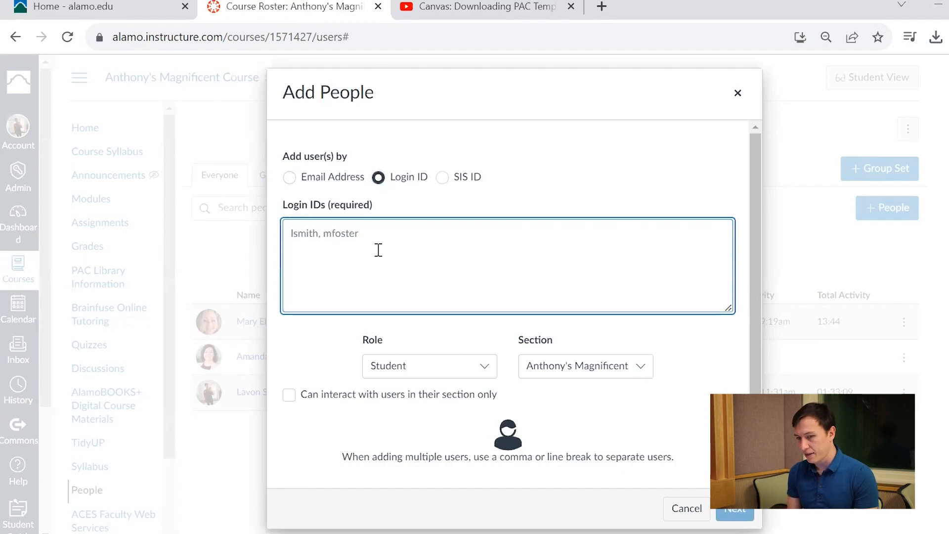
type("d")
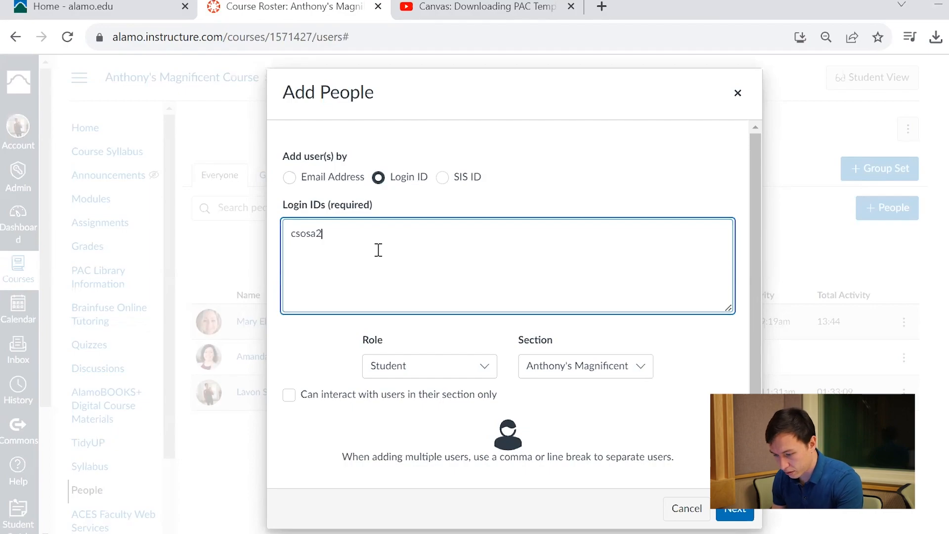
- Assign the Observer role to the person being added and add them to the course
left_click(452, 368)
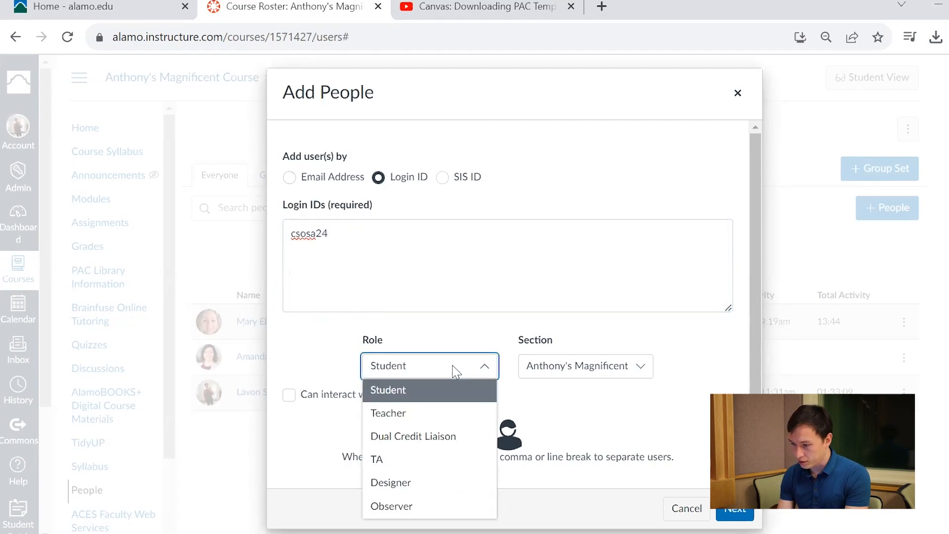
left_click(393, 506)
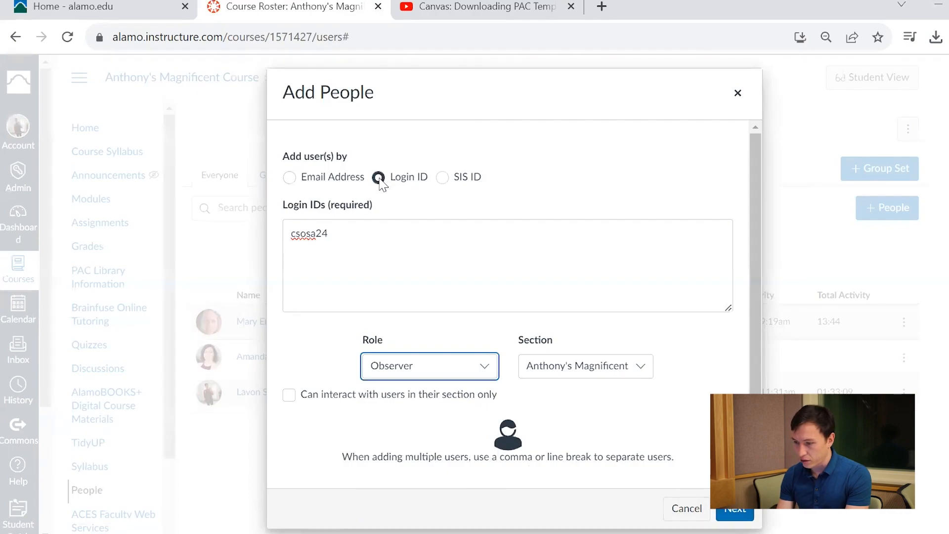
left_click_drag(347, 244, 284, 232)
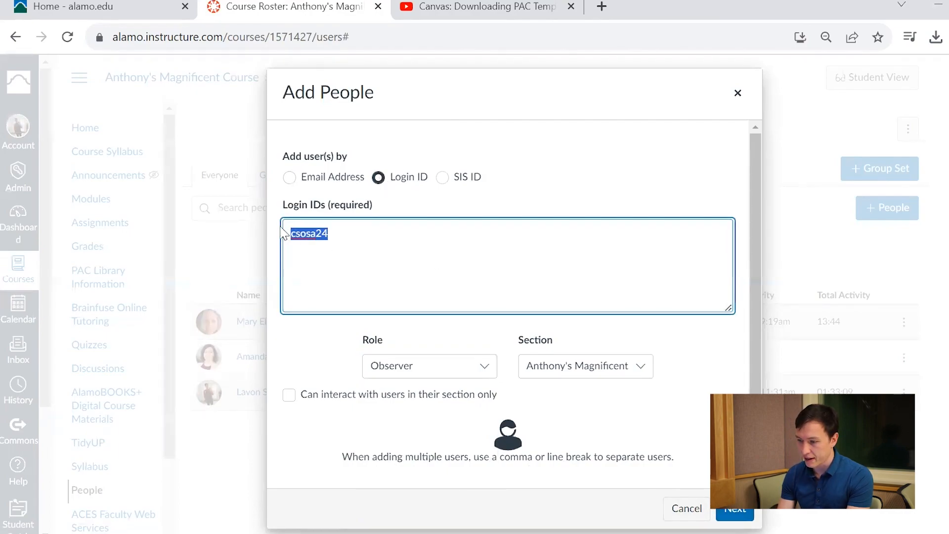
left_click(438, 274)
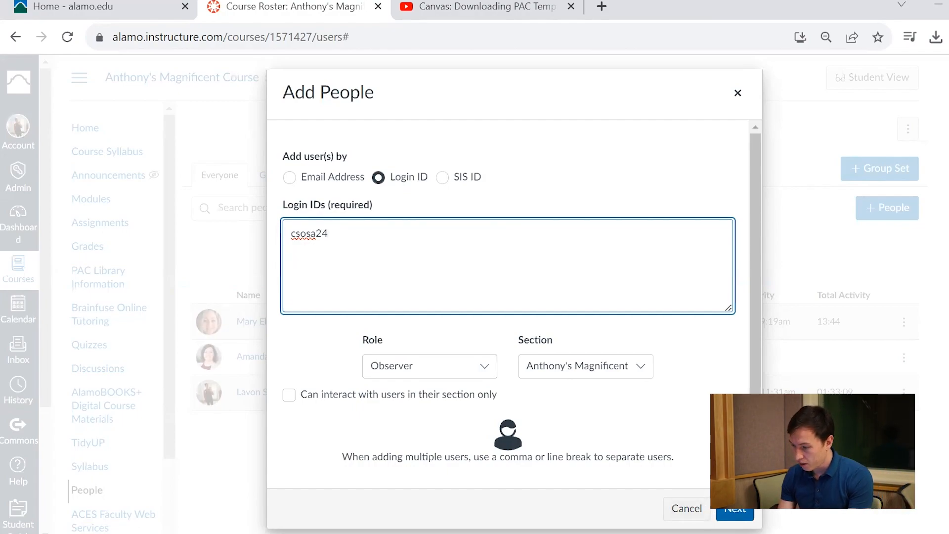
left_click(727, 514)
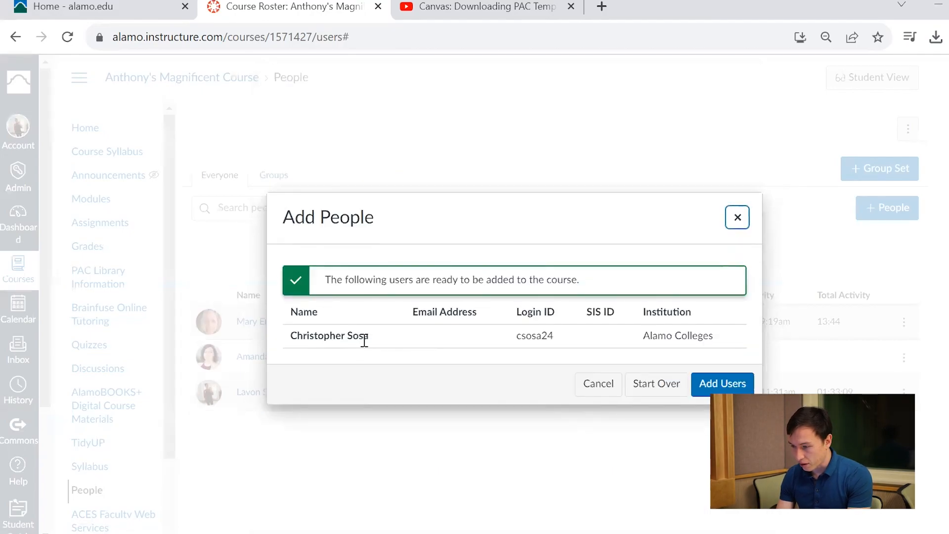
left_click(728, 388)
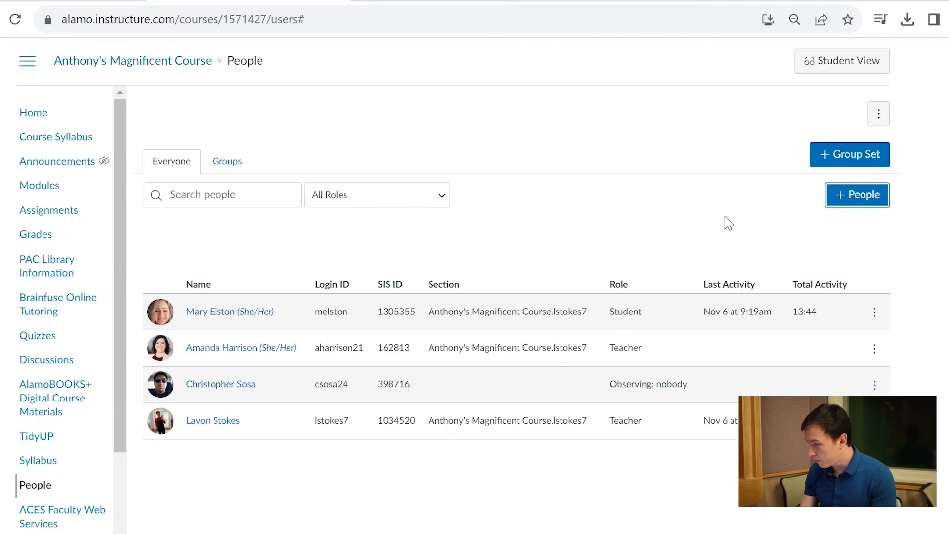
- Start adding another person by Email Address, enter the person's e-mail and proceed to the user matching
left_click(856, 203)
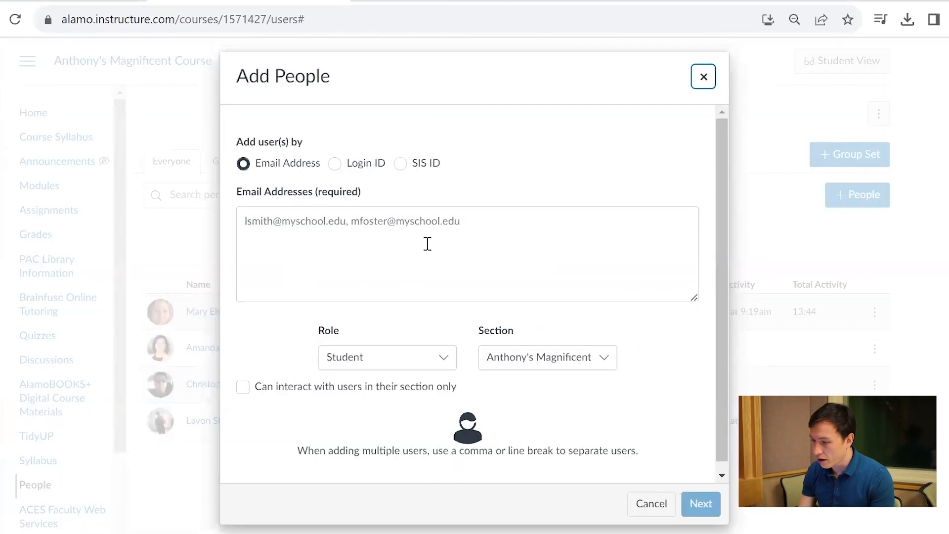
left_click(335, 163)
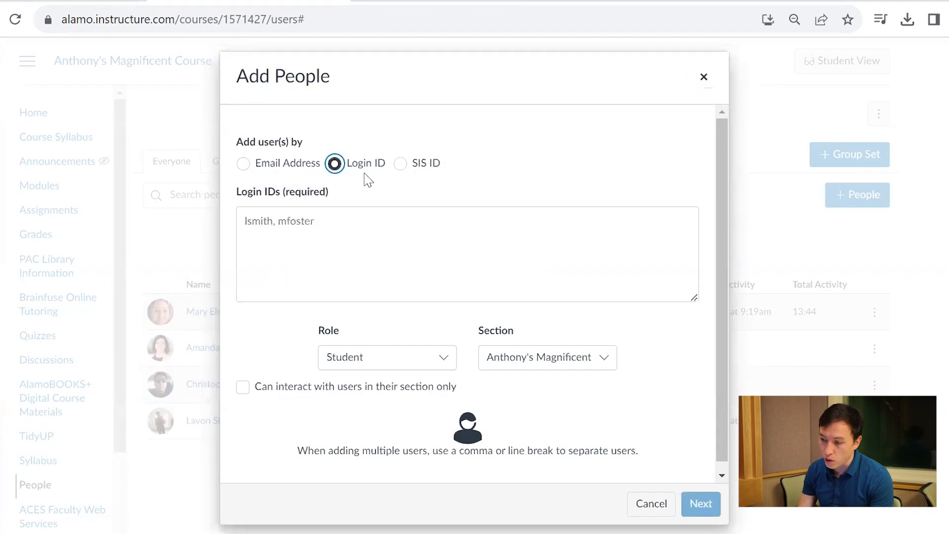
left_click(244, 165)
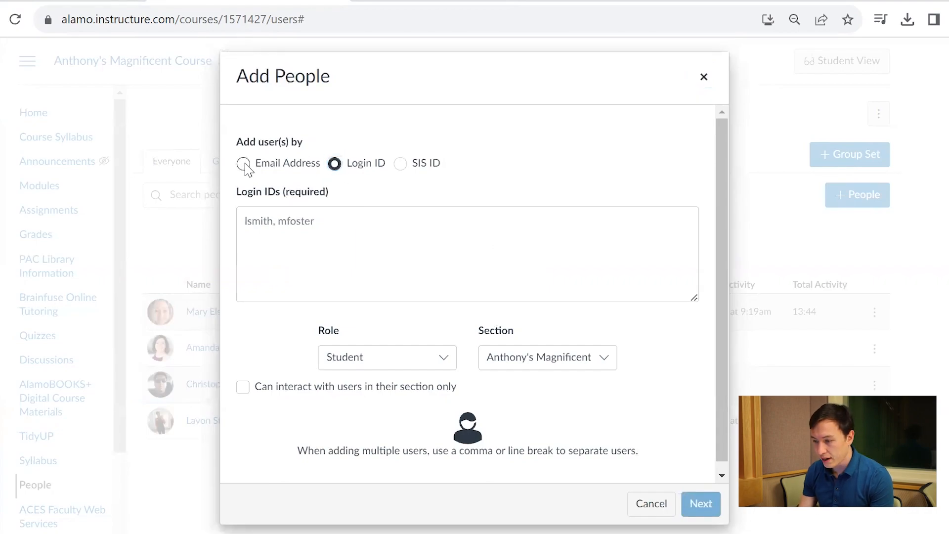
left_click(318, 226)
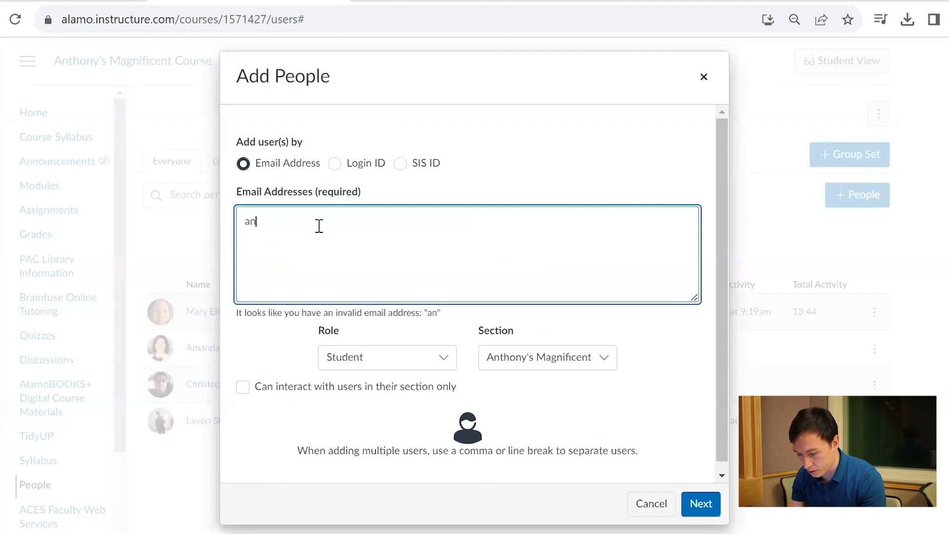
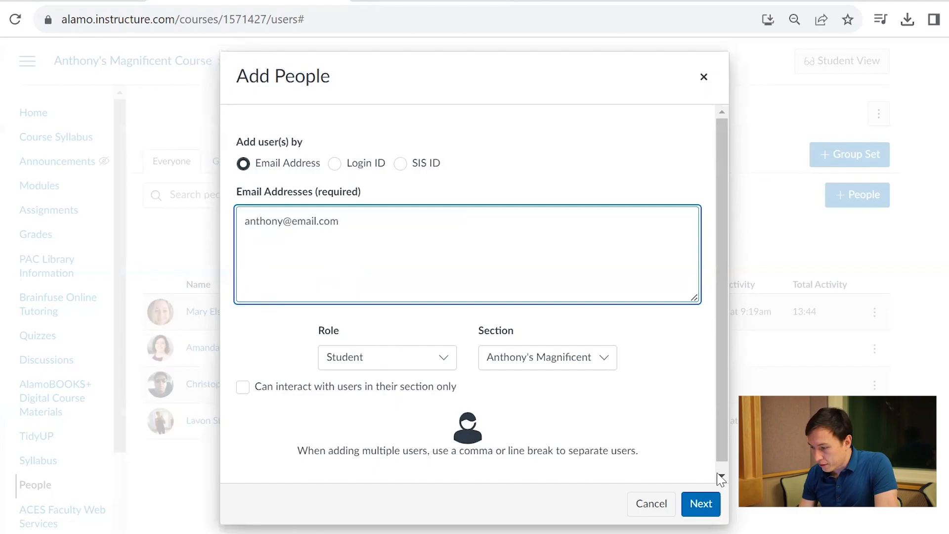
left_click(701, 505)
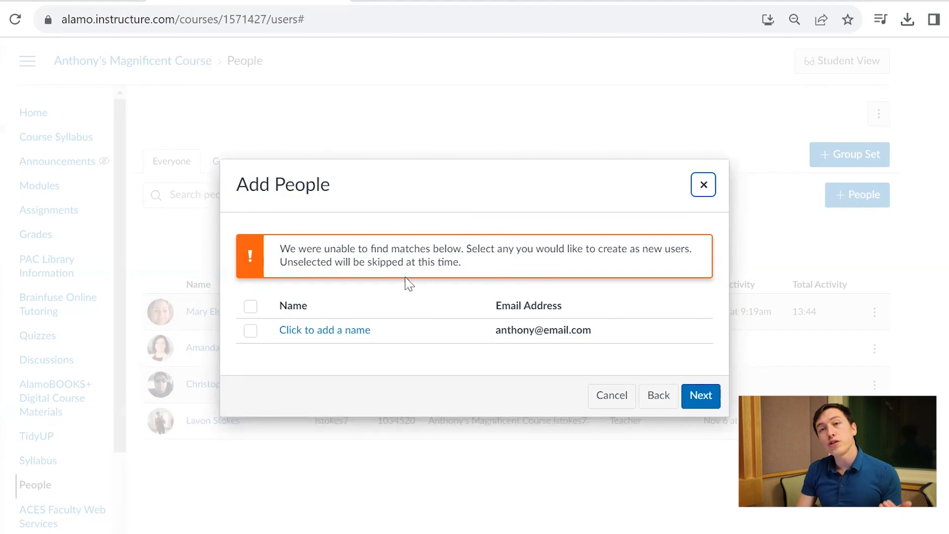
- Create the unmatched e-mail as a new user by entering the person's full name, and add them to the course
left_click(322, 329)
left_click(322, 329)
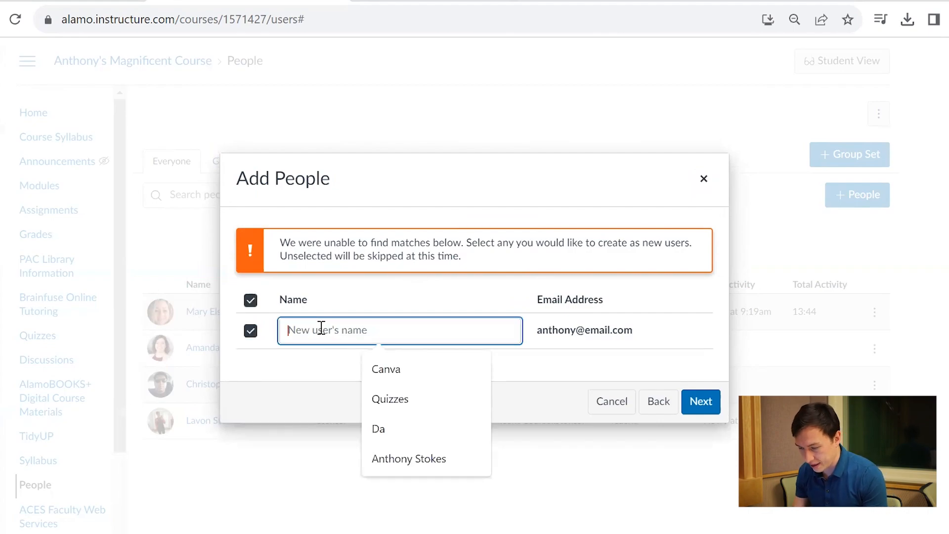
left_click(414, 458)
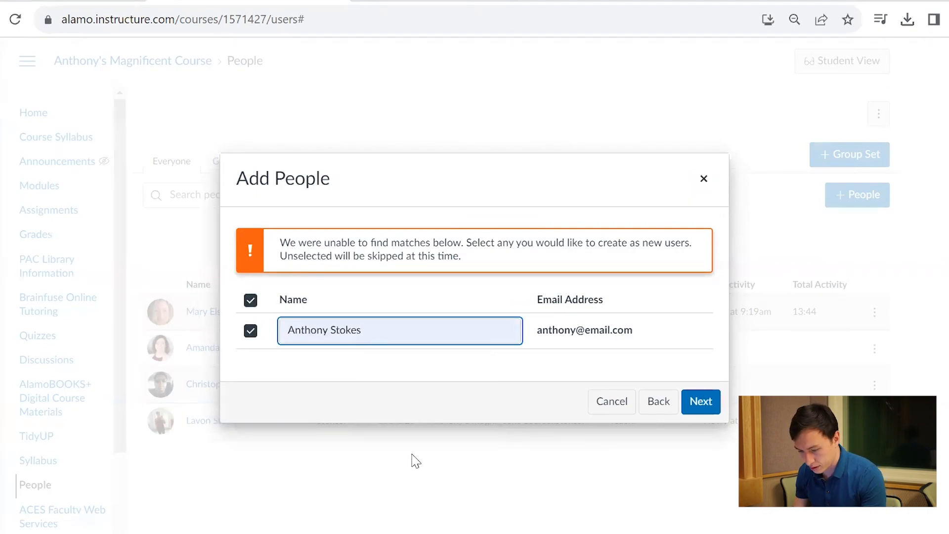
key("BackSpace")
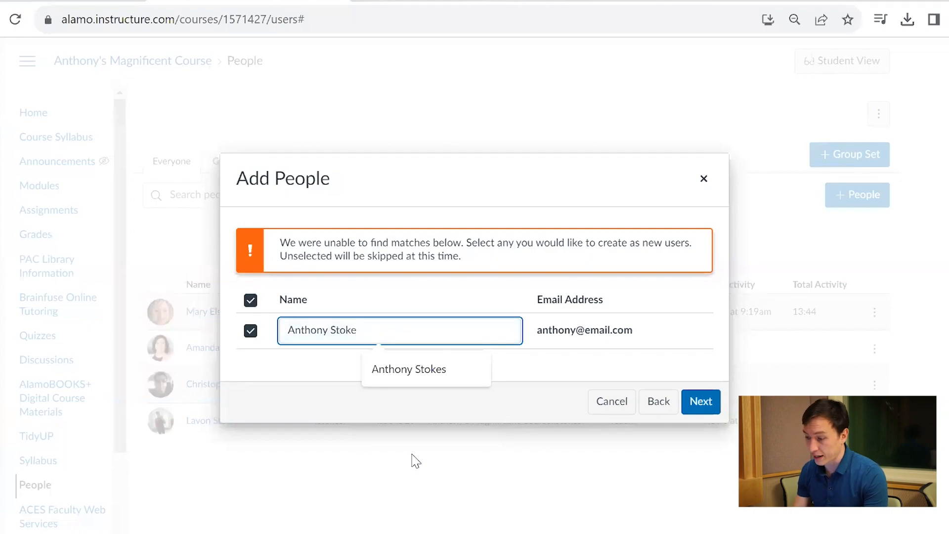
left_click(566, 372)
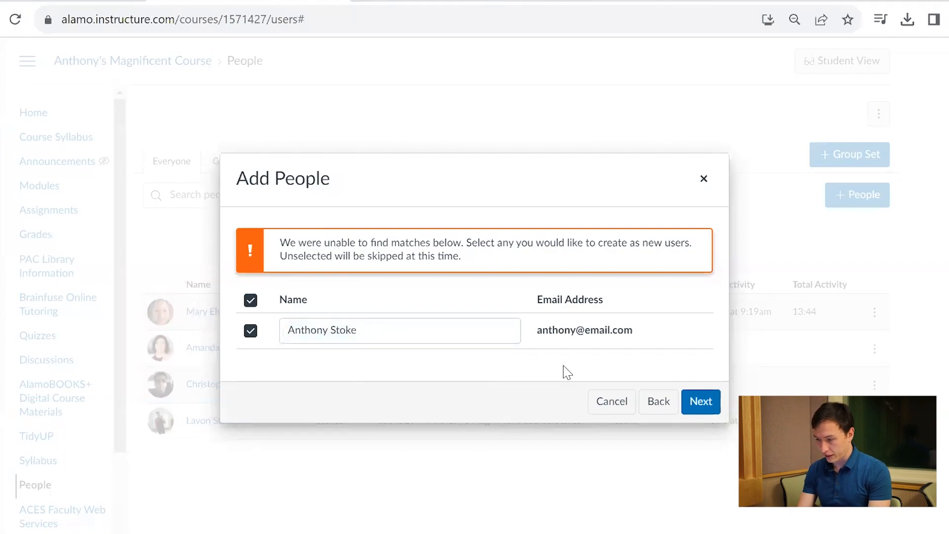
left_click(691, 403)
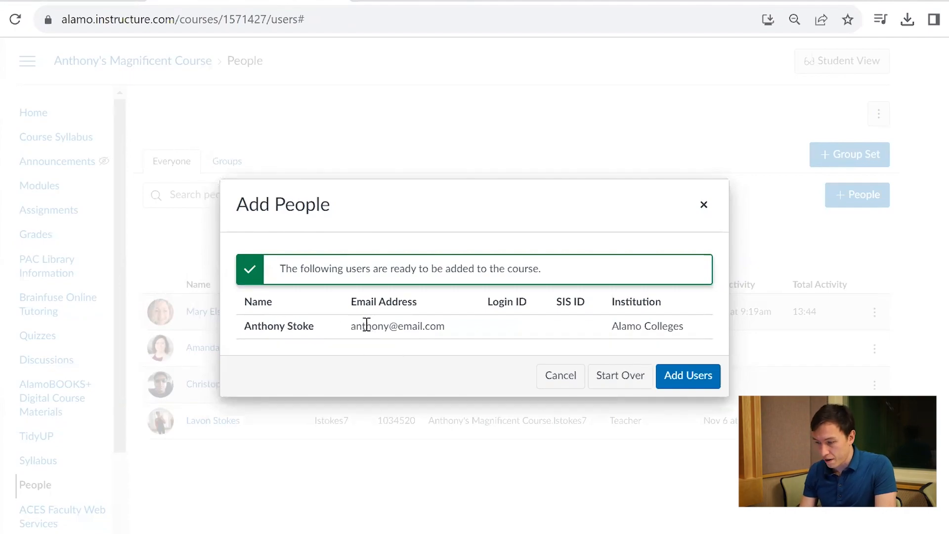
left_click(685, 375)
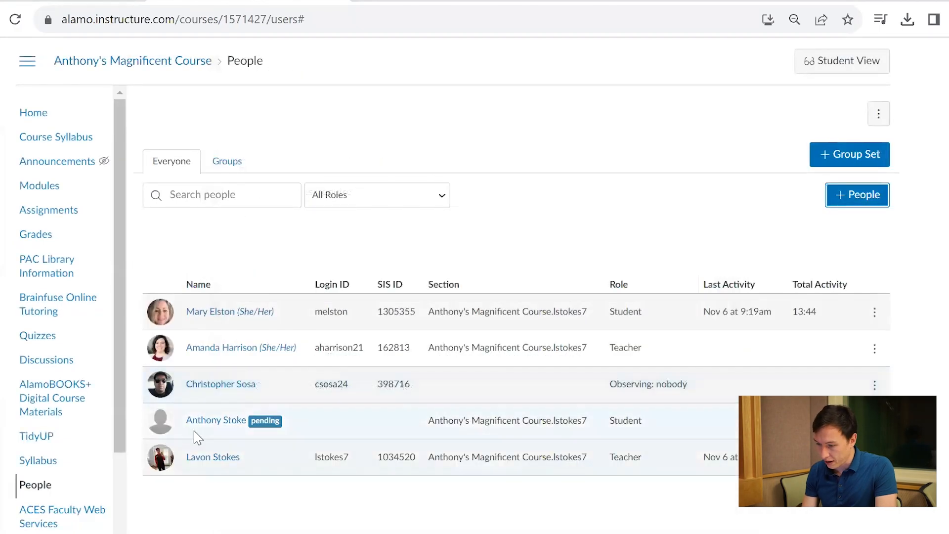